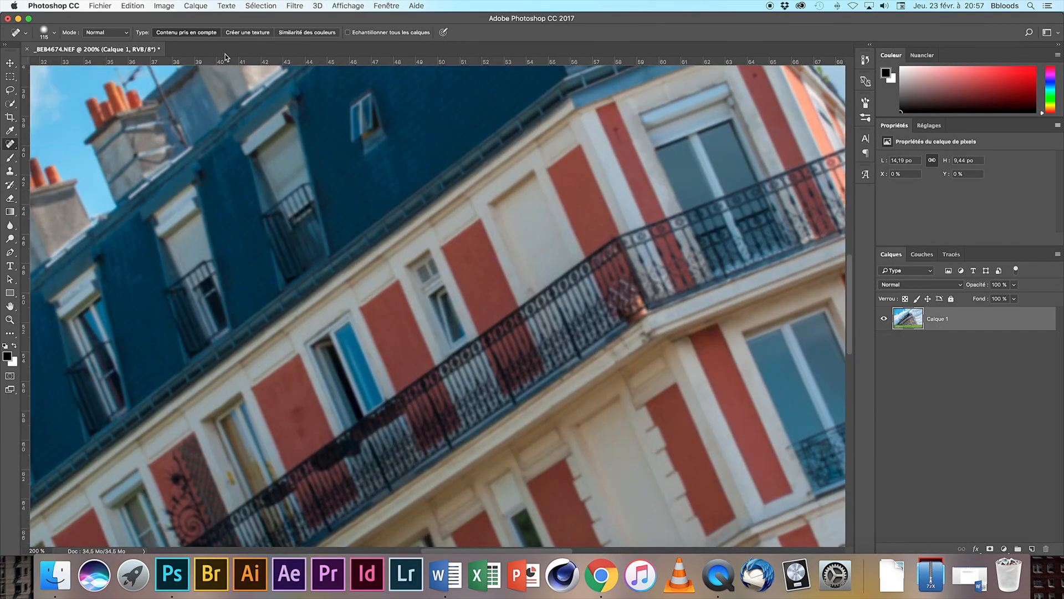
Step: Duplicate the photo layer Calque 1
key("super+minus")
key("super+minus")
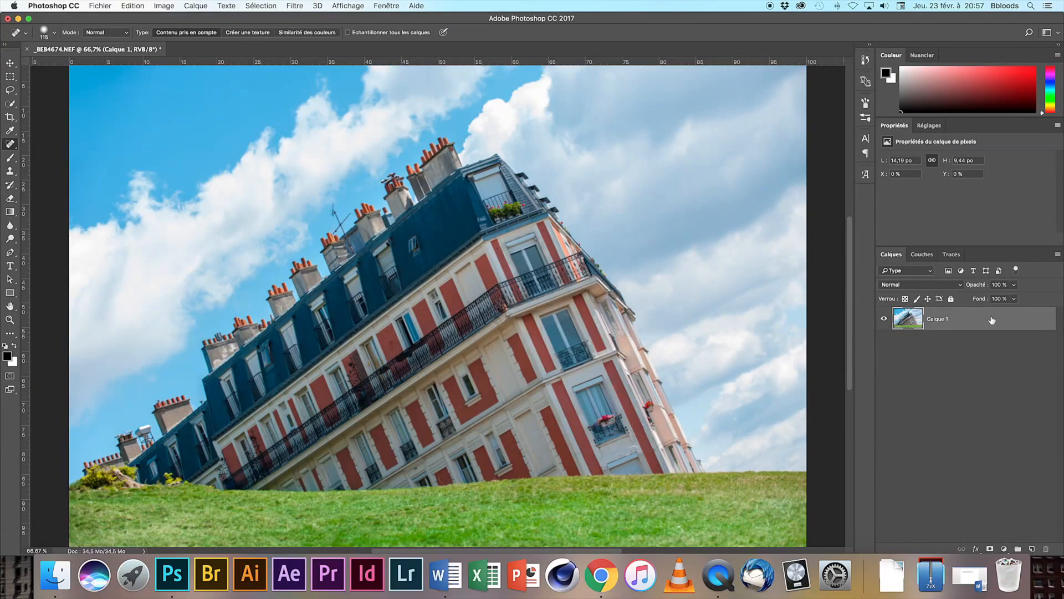
left_click_drag(991, 320, 1035, 552)
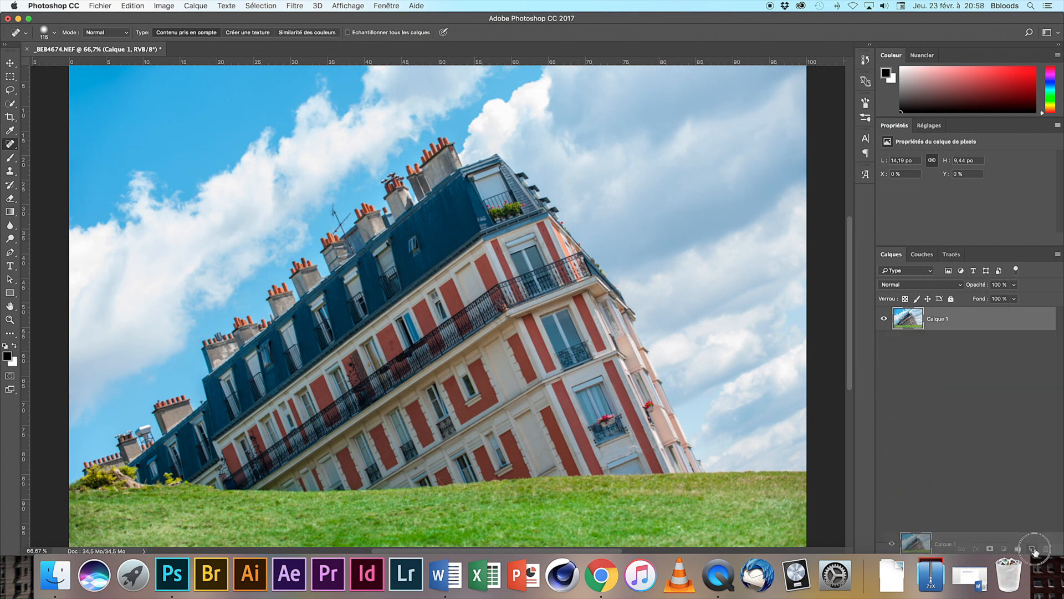
left_click_drag(1035, 552, 1034, 550)
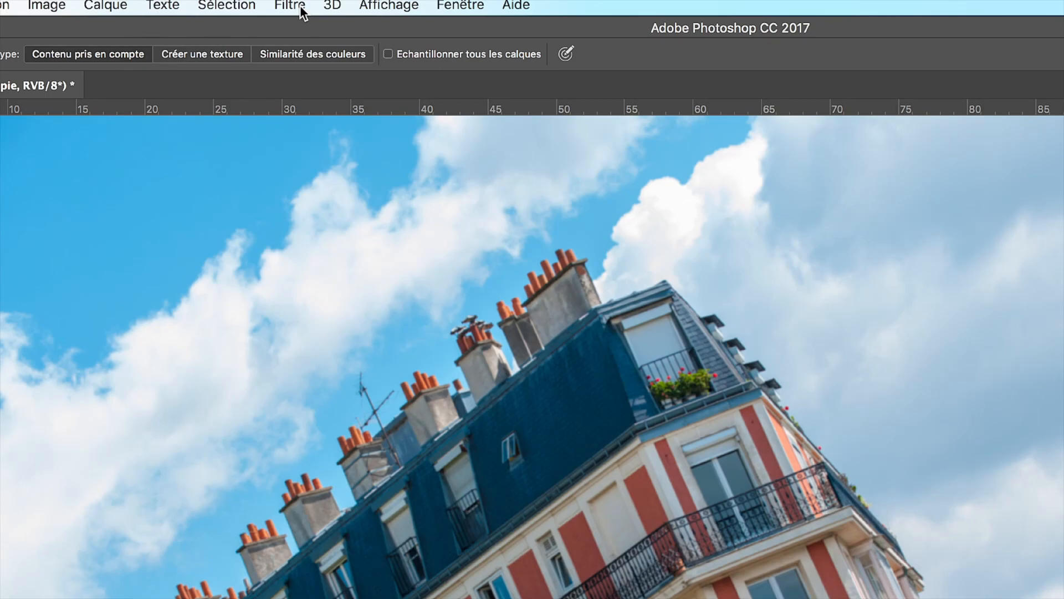
Step: Apply a High Pass filter (Passe-haut) with a radius of 2,9 pixels to the duplicated layer, trying low and high radii first
left_click(300, 7)
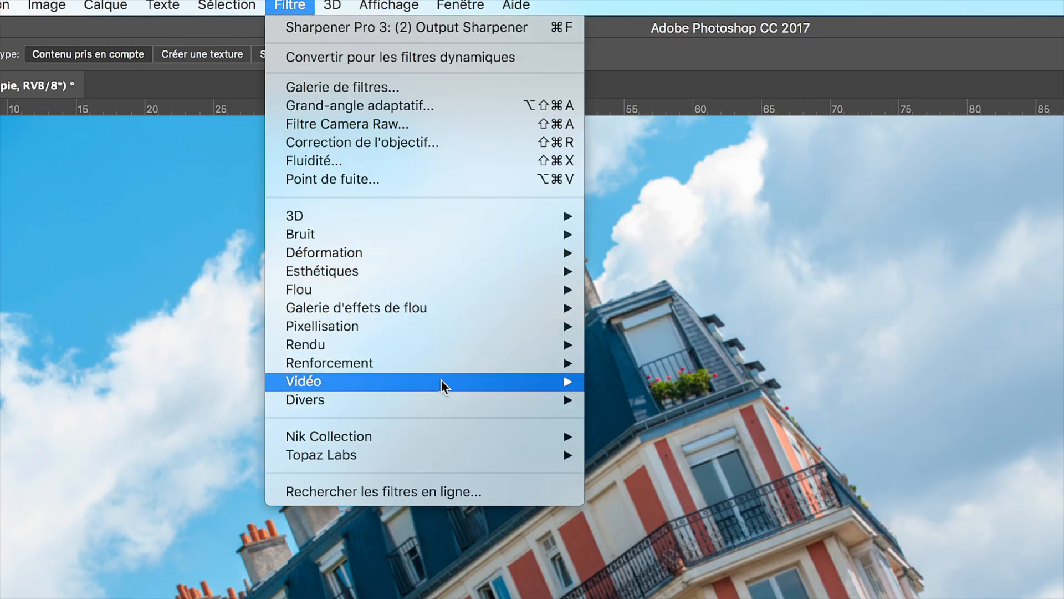
mouse_move(457, 401)
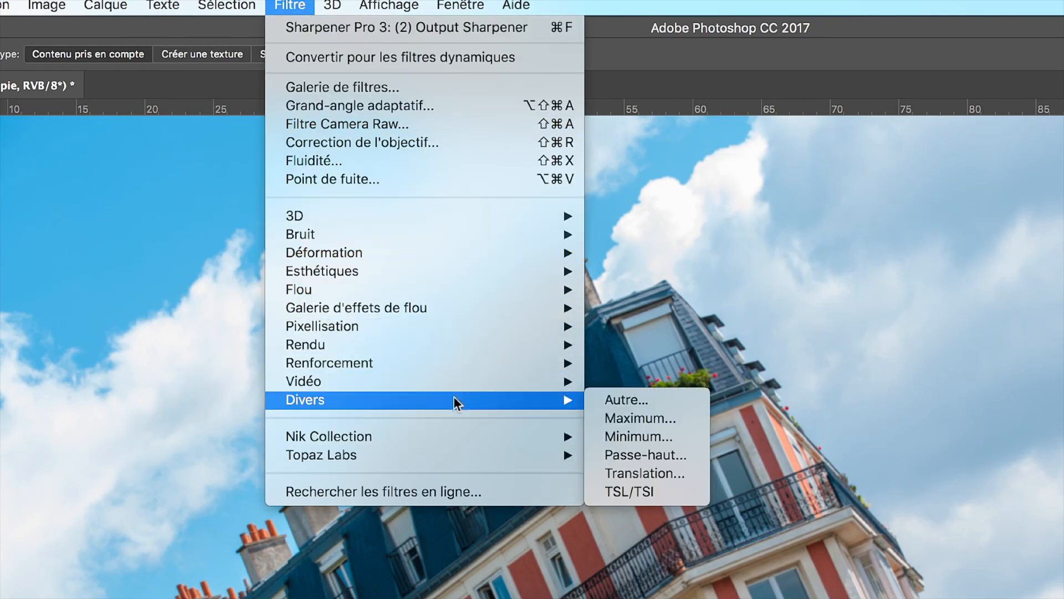
left_click(647, 454)
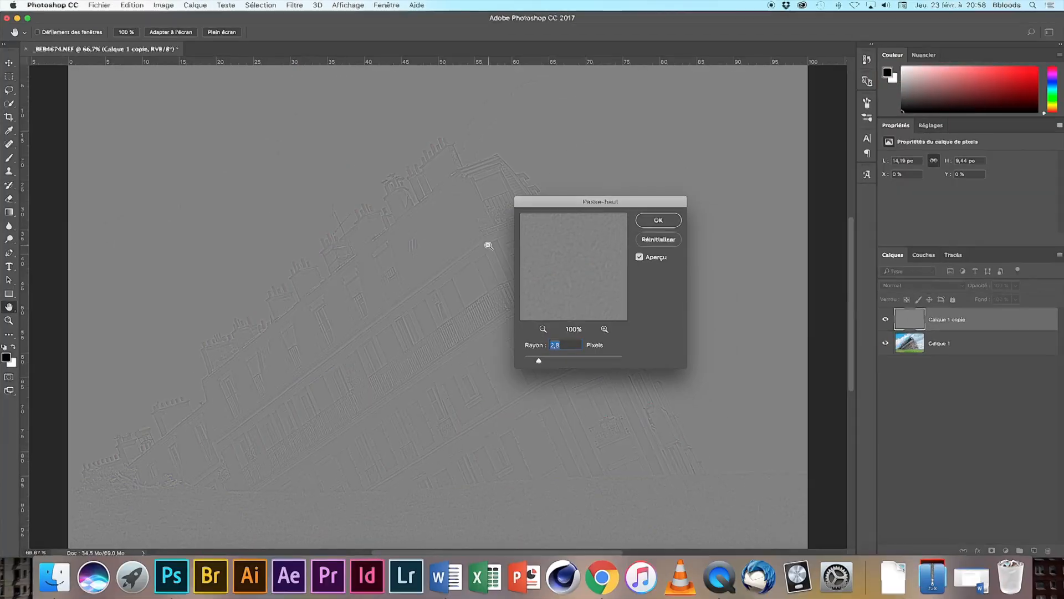
key("alt")
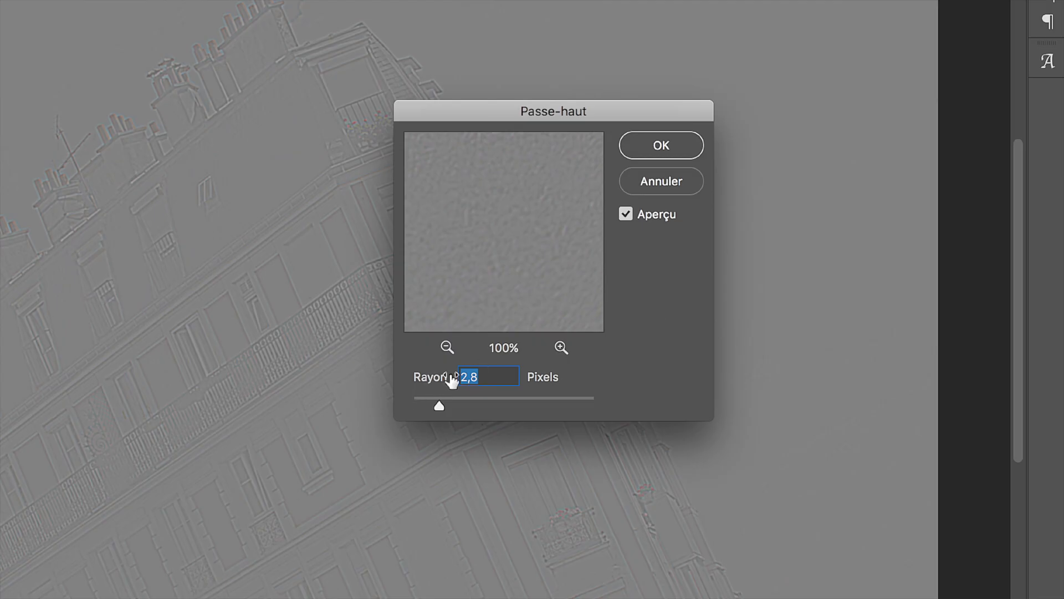
left_click_drag(442, 407, 416, 406)
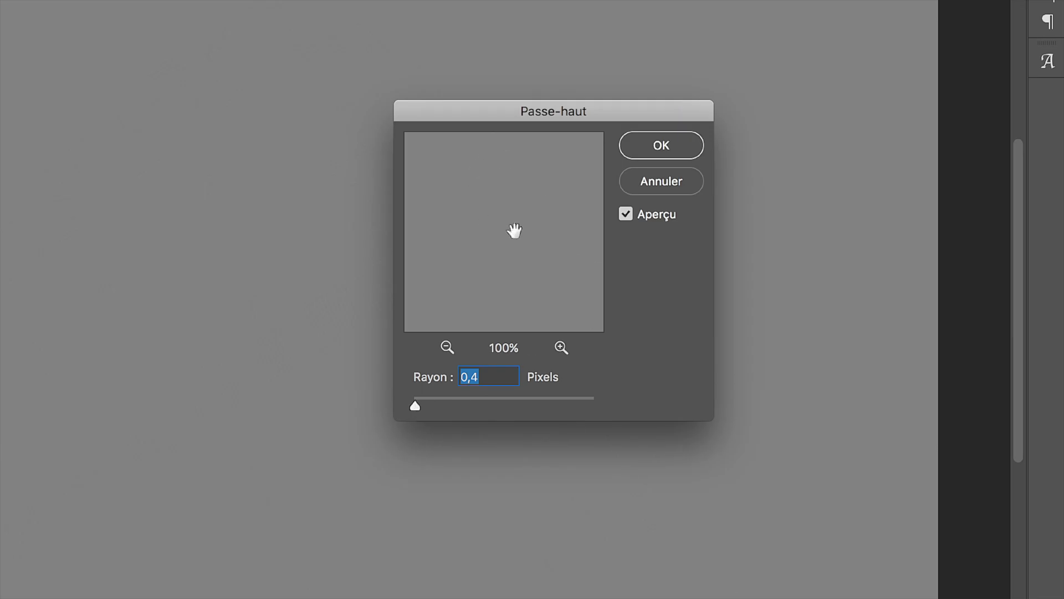
left_click_drag(415, 407, 587, 403)
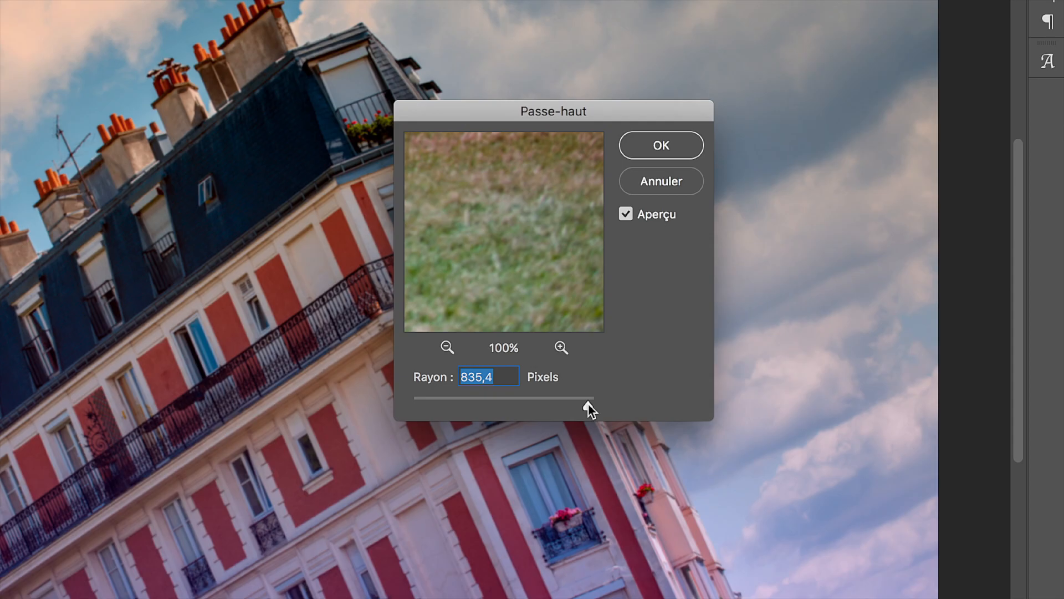
left_click_drag(588, 403, 517, 402)
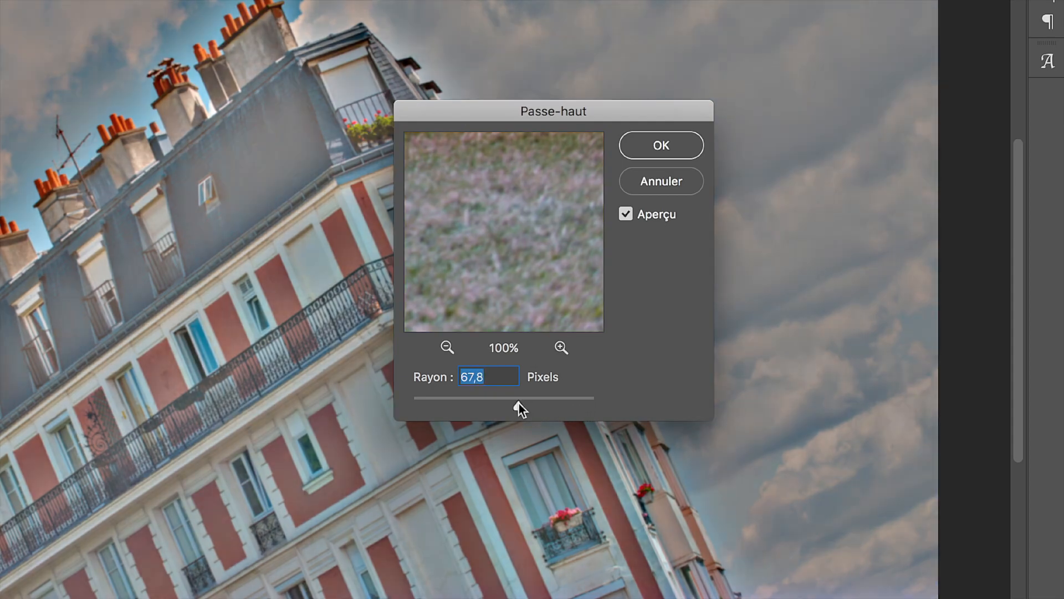
left_click_drag(450, 403, 444, 404)
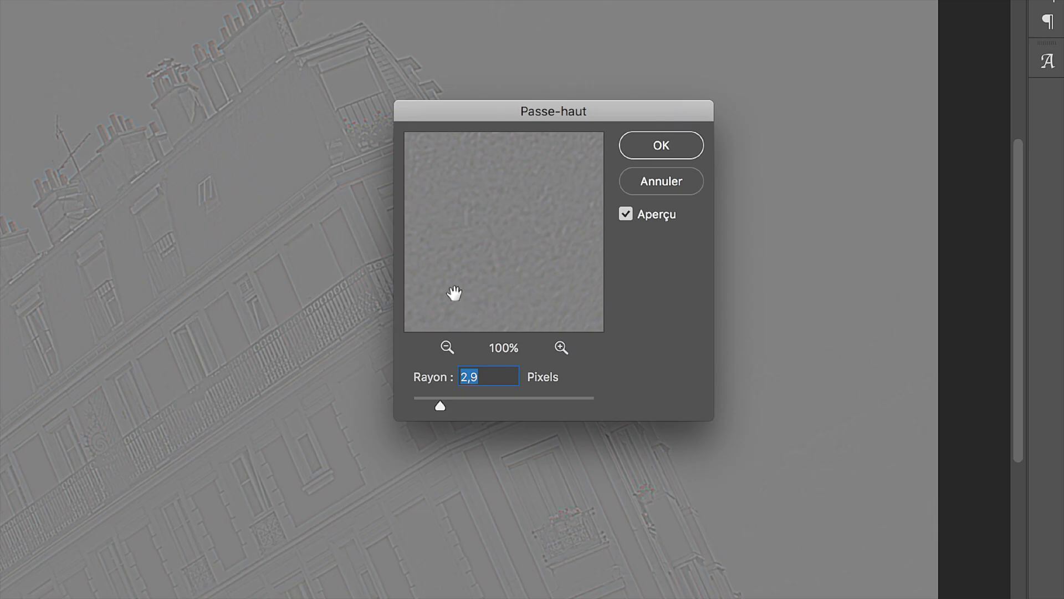
left_click(676, 142)
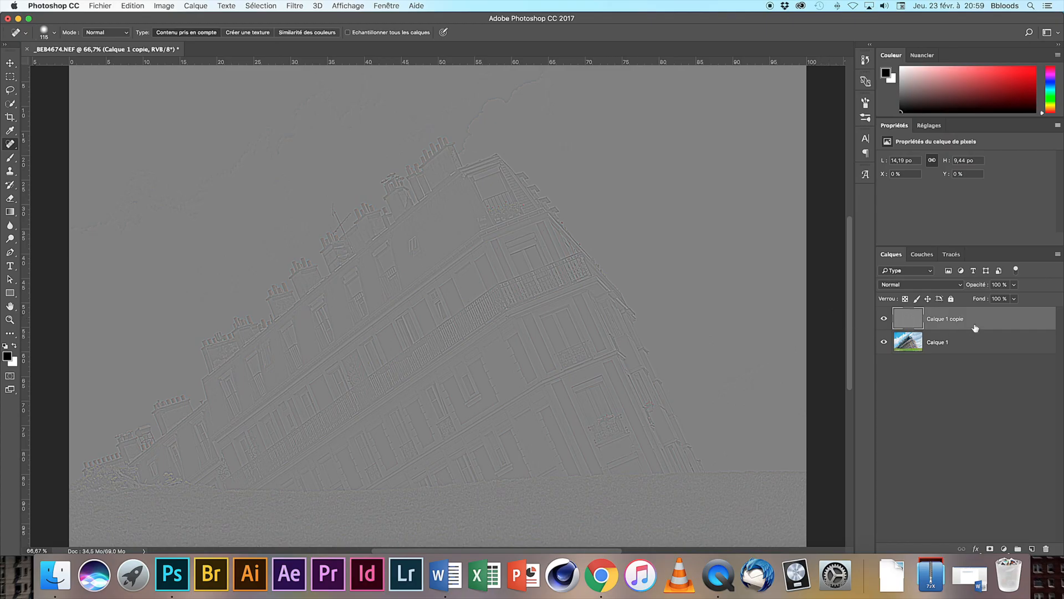
Step: Desaturate the high-pass layer and set its blend mode to Incrustation
left_click(164, 6)
mouse_move(189, 35)
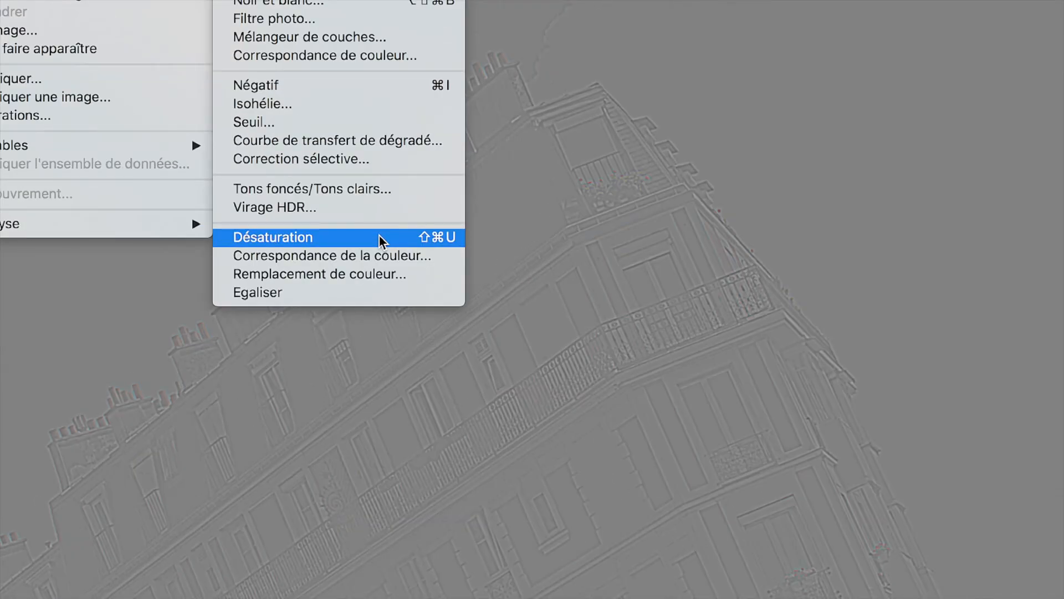
left_click(379, 238)
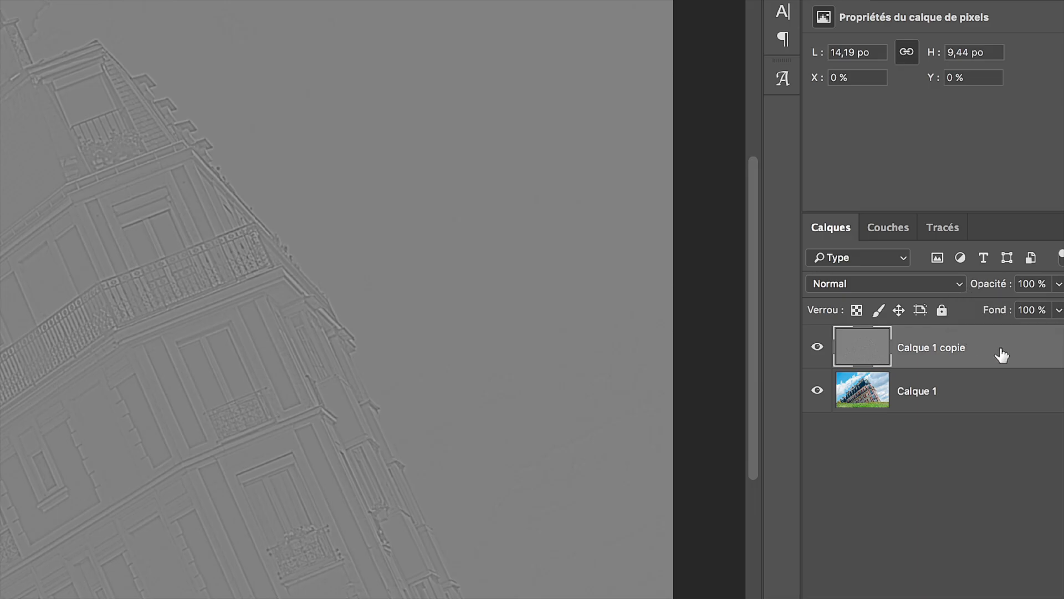
left_click(950, 284)
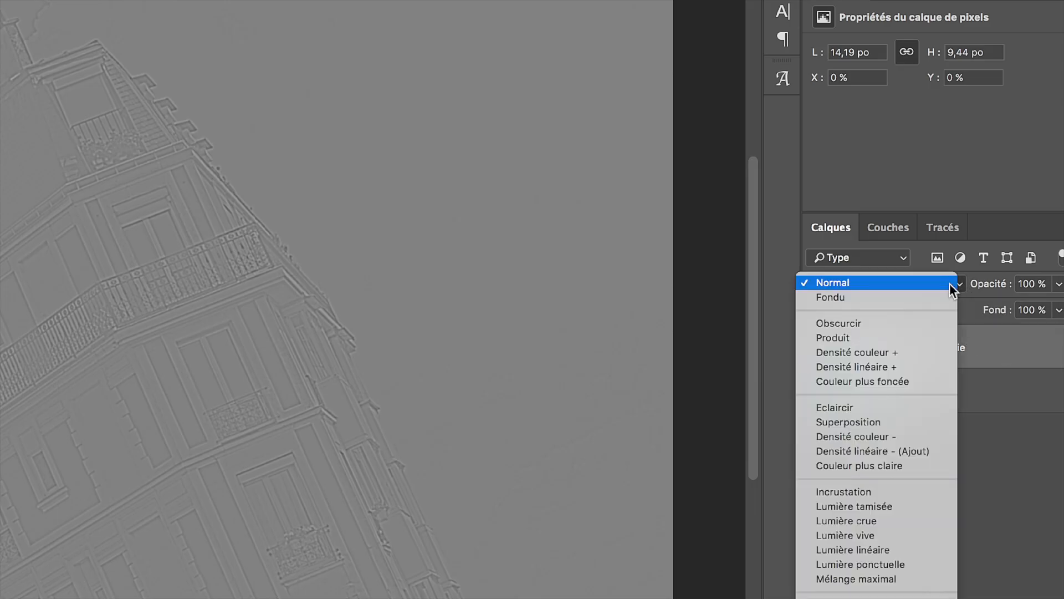
left_click(930, 490)
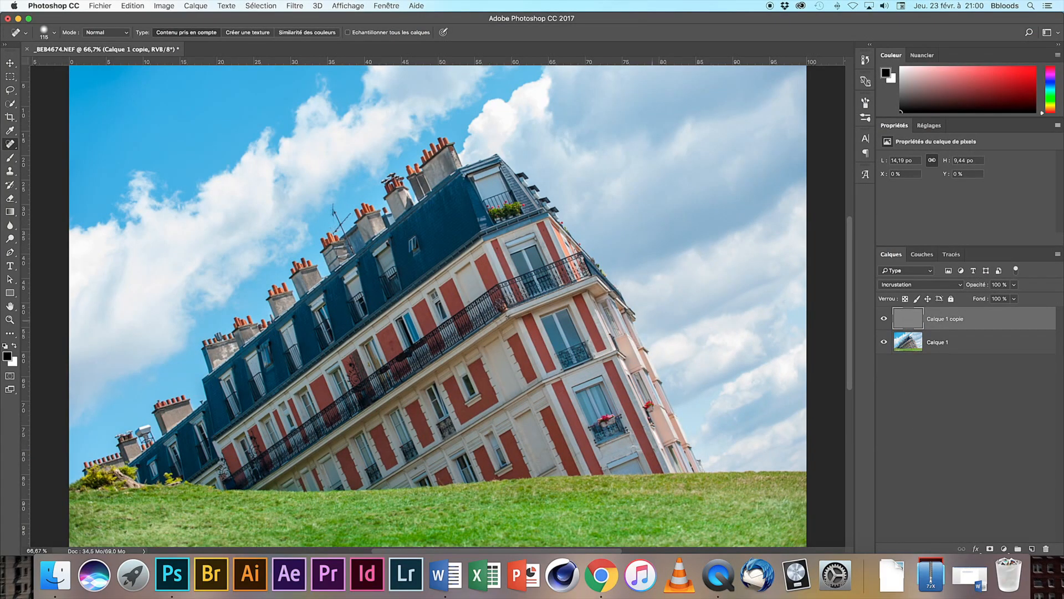
Step: Compare the balcony details up close with and without the high-pass layer
key("super+plus")
key("super+plus")
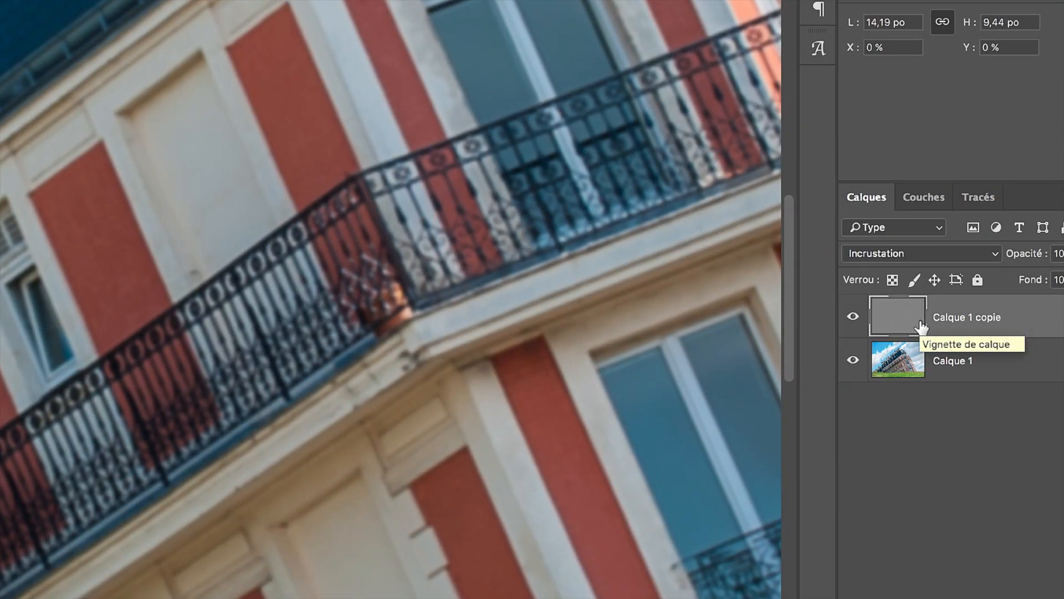
left_click(854, 320)
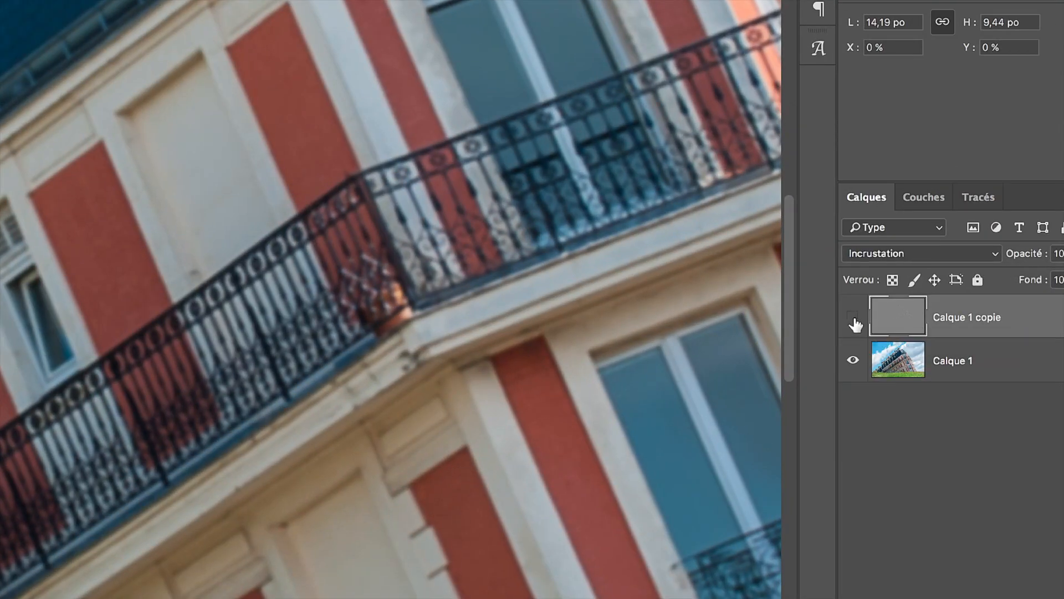
left_click(853, 320)
left_click(853, 320)
left_click(854, 320)
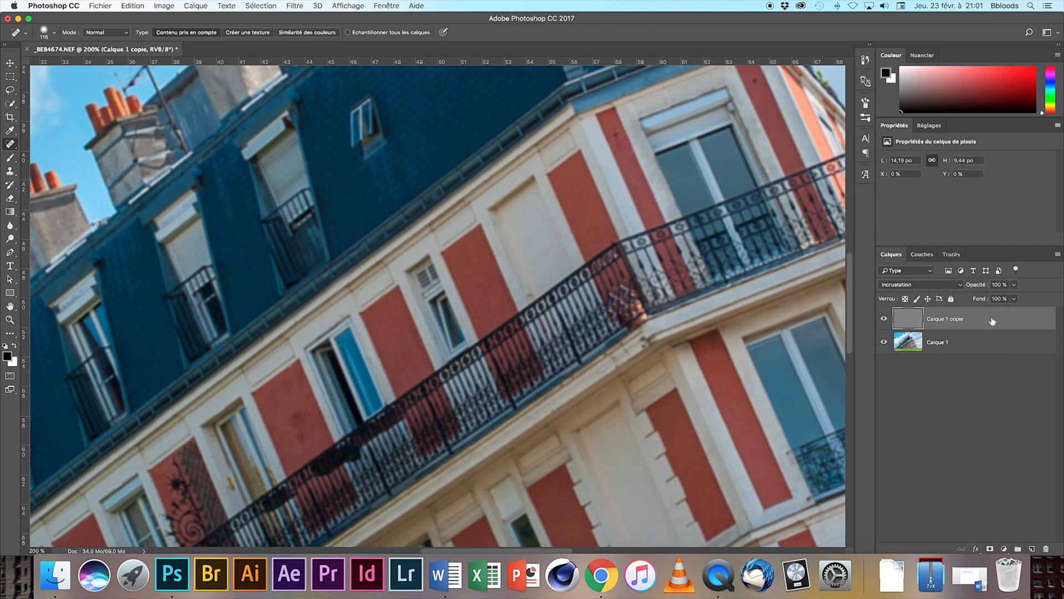
Step: Duplicate the high-pass layer five times and put all six high-pass layers into one group
key("super+j")
key("super+j")
key("super+j")
key("super+j")
key("super+j")
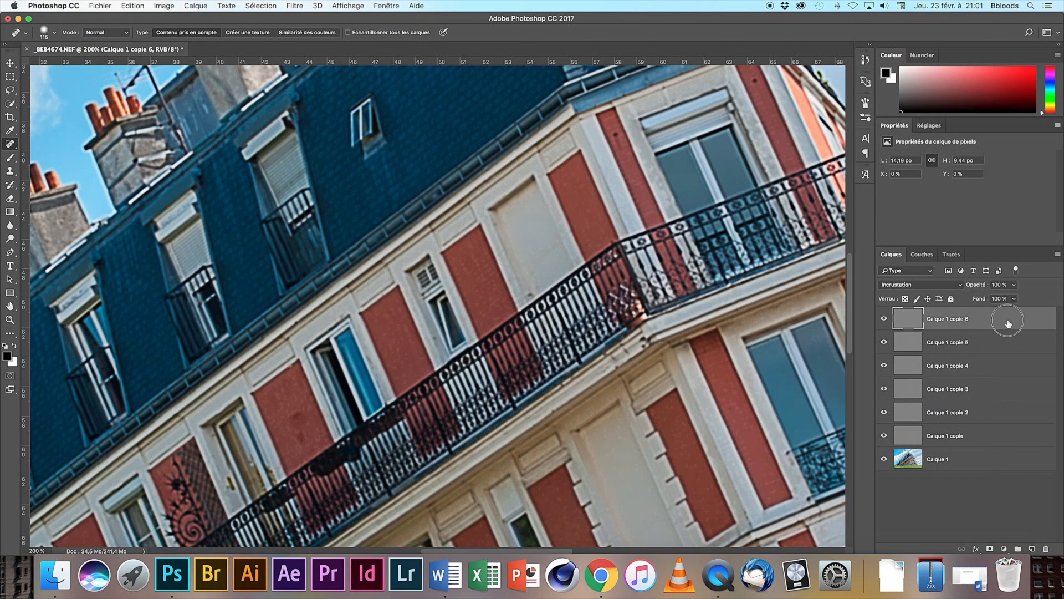
left_click(997, 442, "shift")
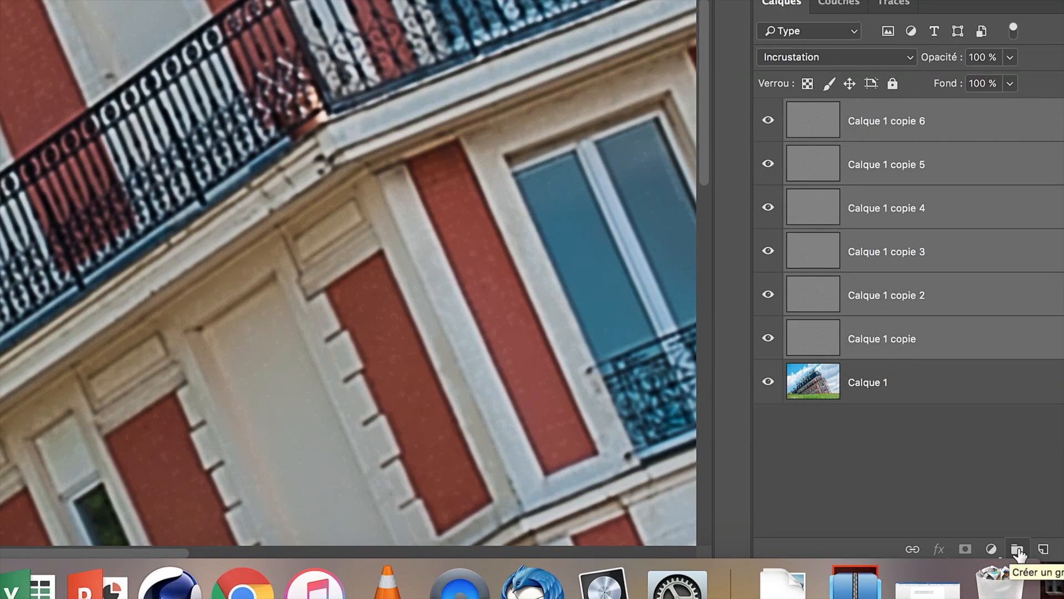
left_click(1018, 549)
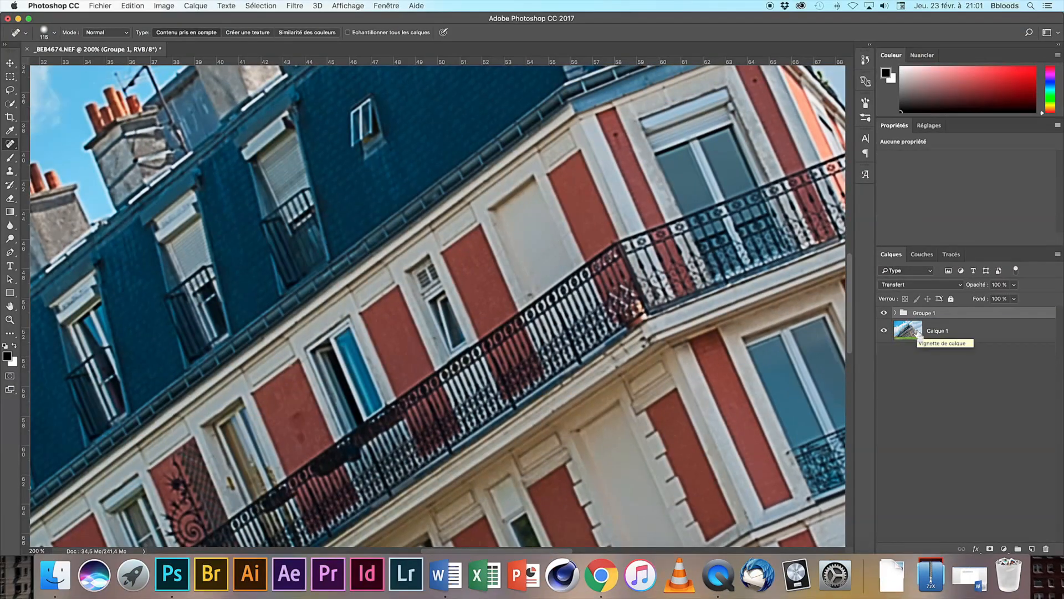
Step: Compare the photo with and without the sharpening group, both up close and across the whole image
left_click(885, 314)
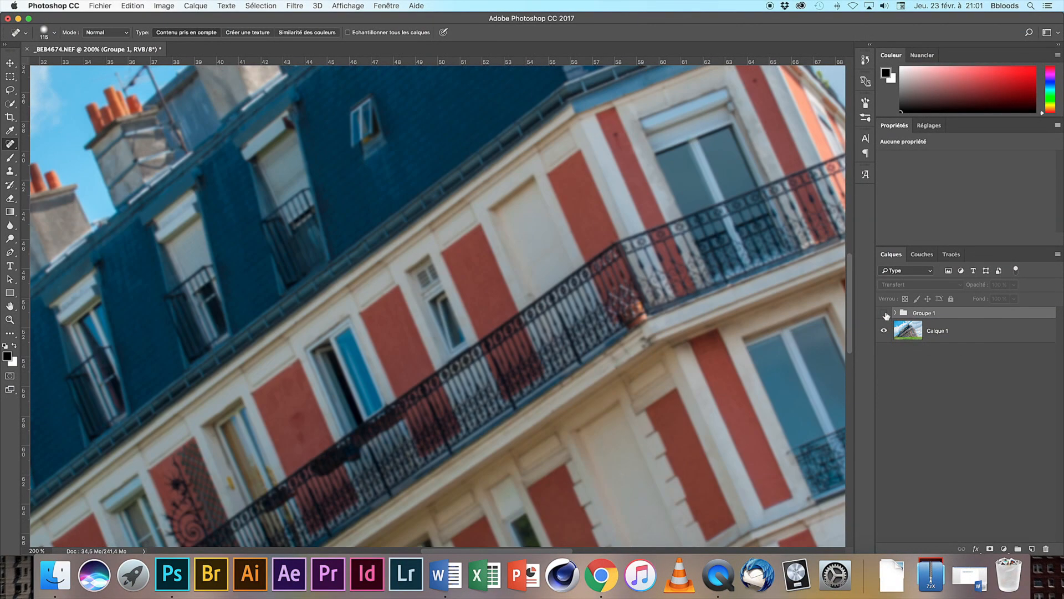
left_click(885, 313)
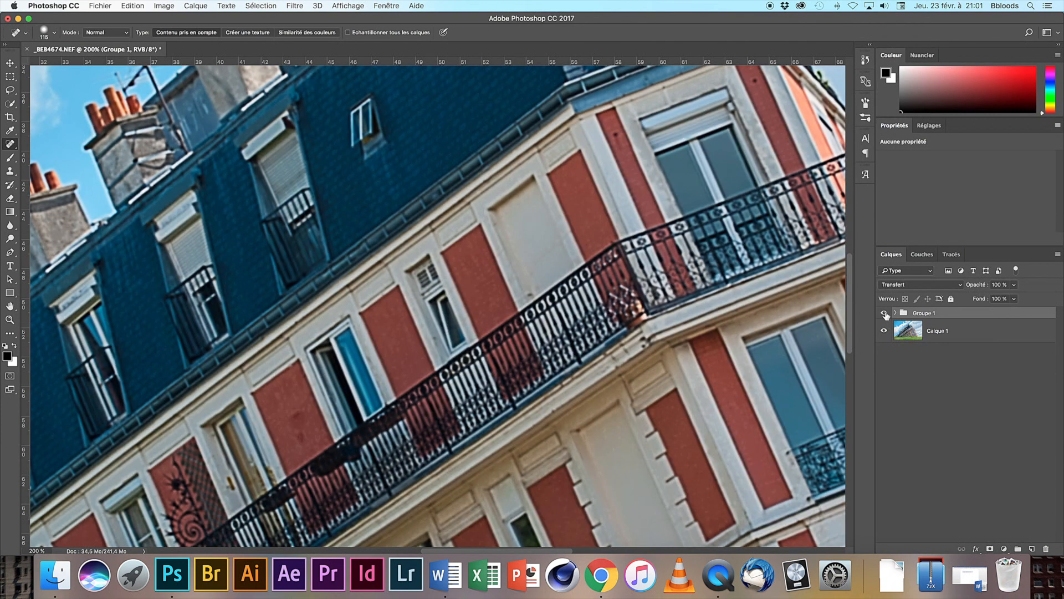
left_click(885, 314)
left_click(885, 314)
left_click(885, 314)
key("super+0")
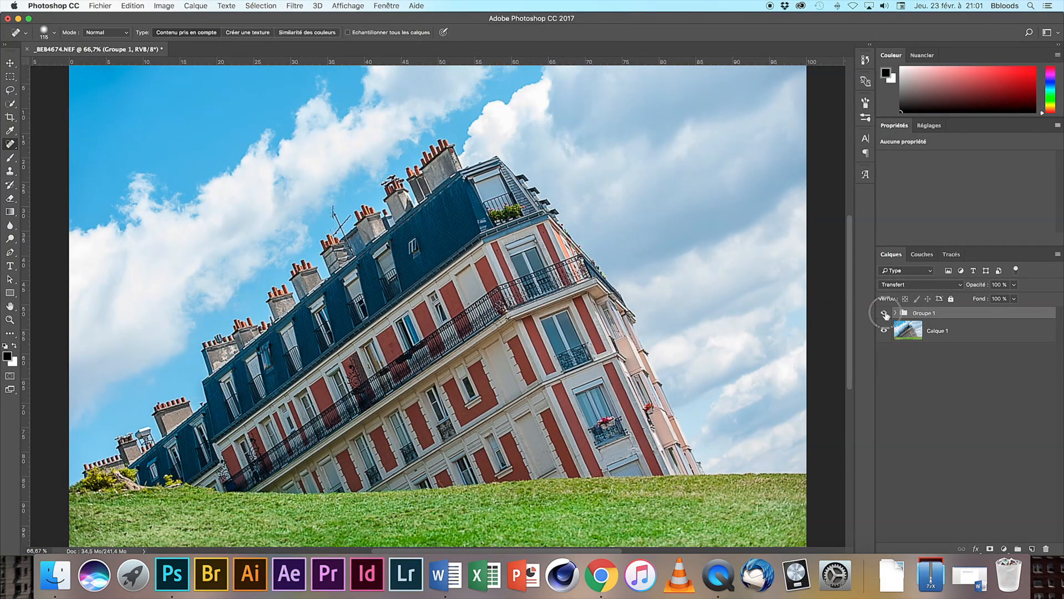
left_click(885, 314)
left_click(885, 314)
key("super+plus")
key("super+plus")
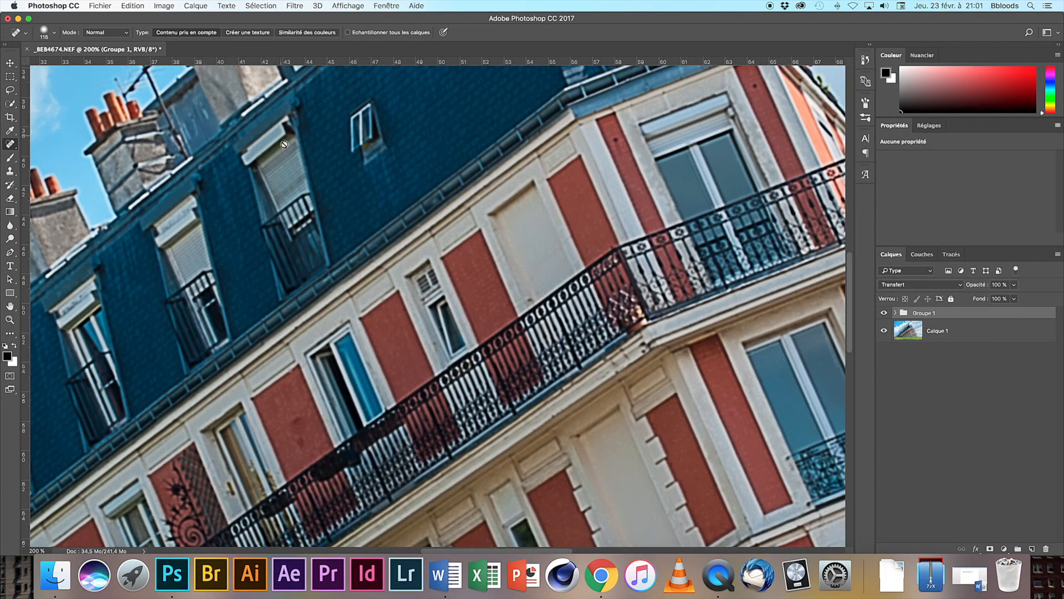
left_click(884, 313)
left_click(884, 314)
left_click(884, 314)
left_click(883, 314)
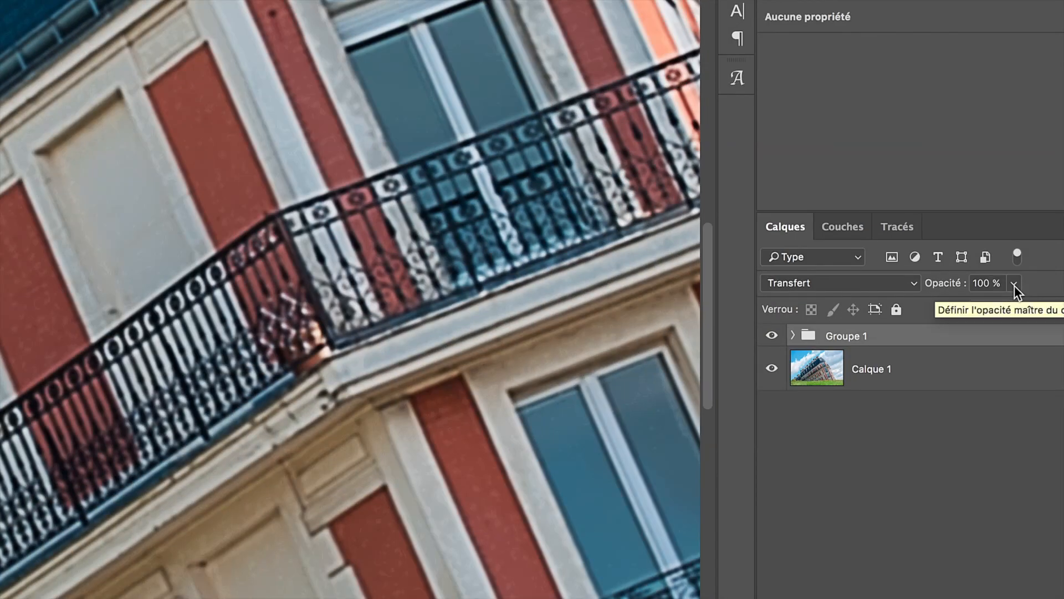
Step: Lower the opacity of the sharpening group to 76%
left_click(1014, 285)
left_click_drag(1014, 304, 997, 309)
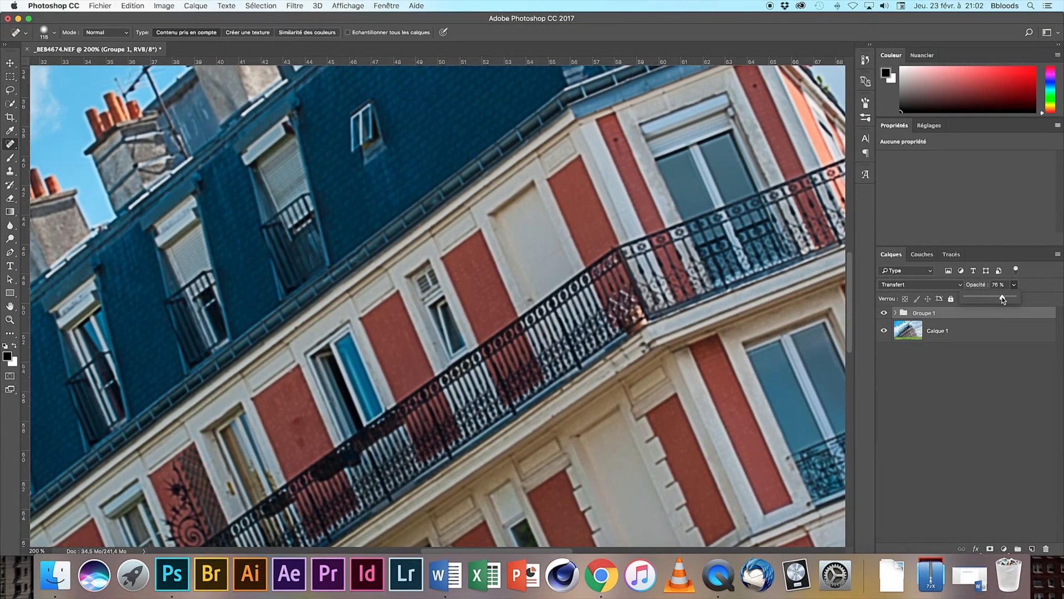
left_click(758, 300)
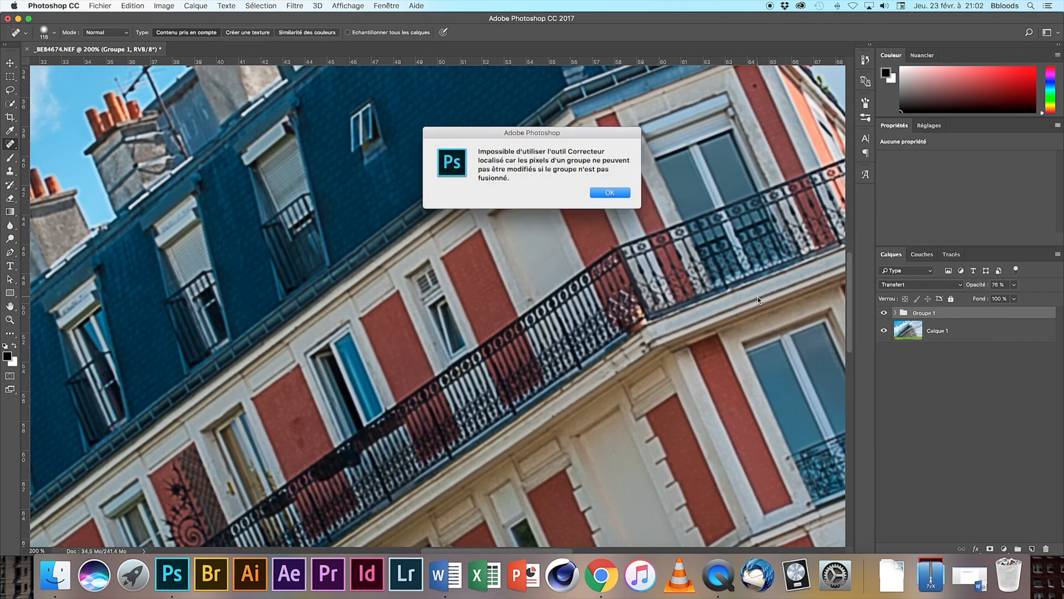
left_click(600, 194)
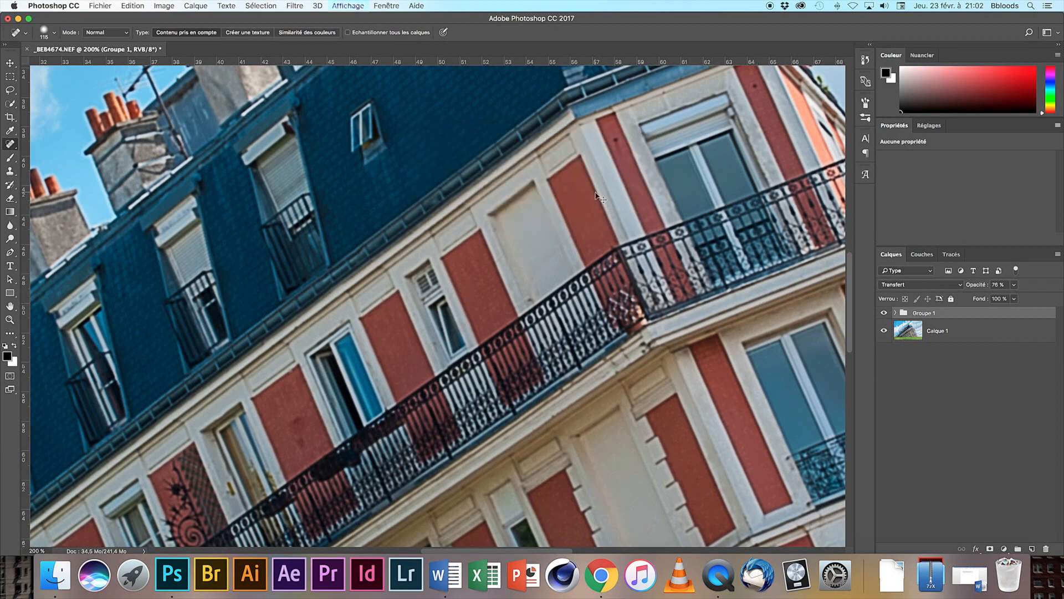
Step: Check the effect of the reduced-opacity group on the whole photo by switching its visibility off and on
key("super+minus")
key("super+minus")
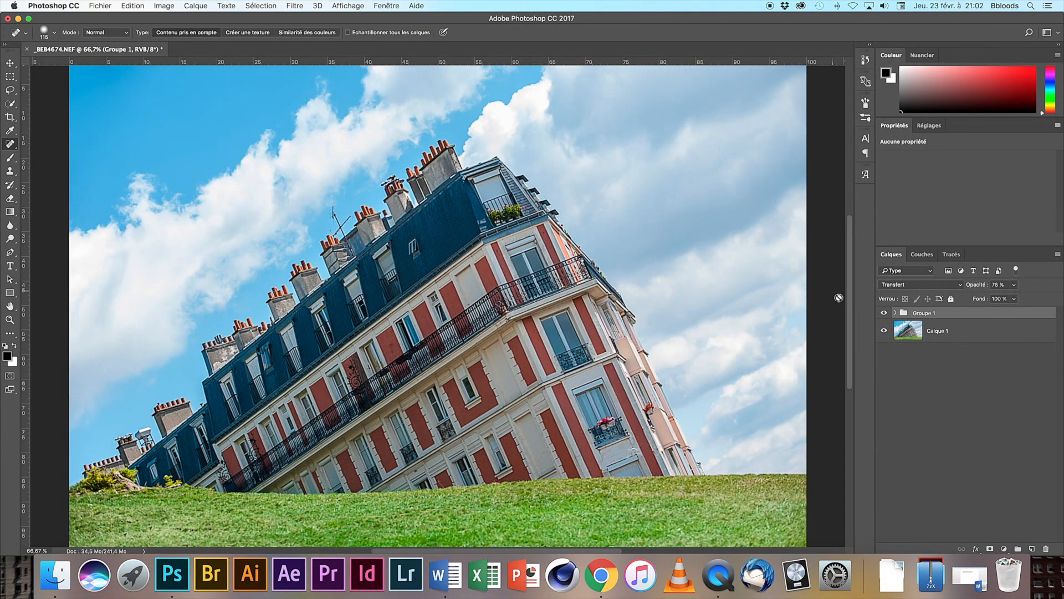
left_click(884, 313)
left_click(885, 313)
left_click(884, 313)
left_click(884, 313)
left_click(884, 313)
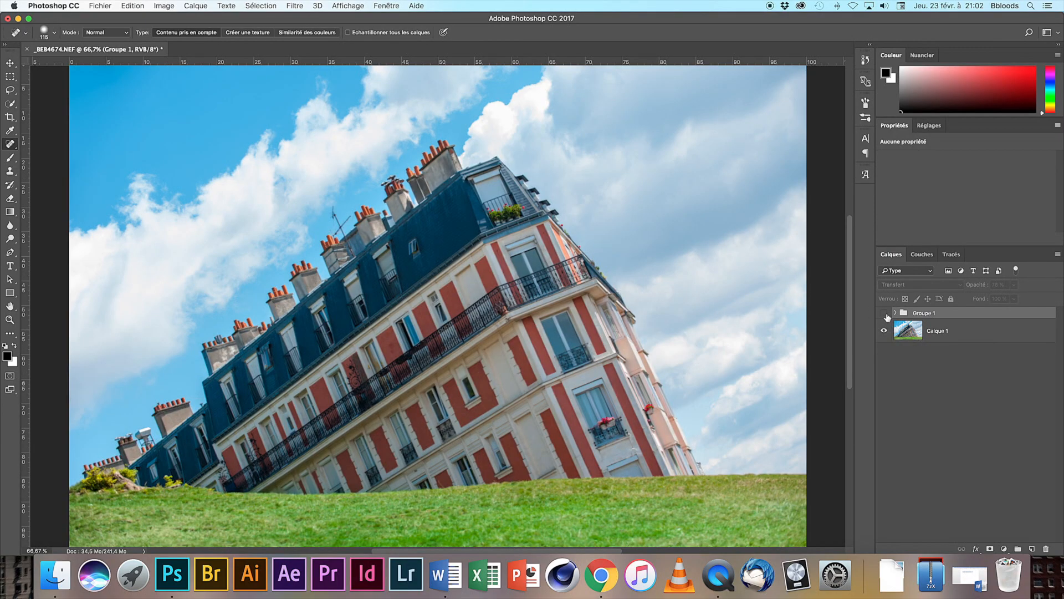
left_click(884, 313)
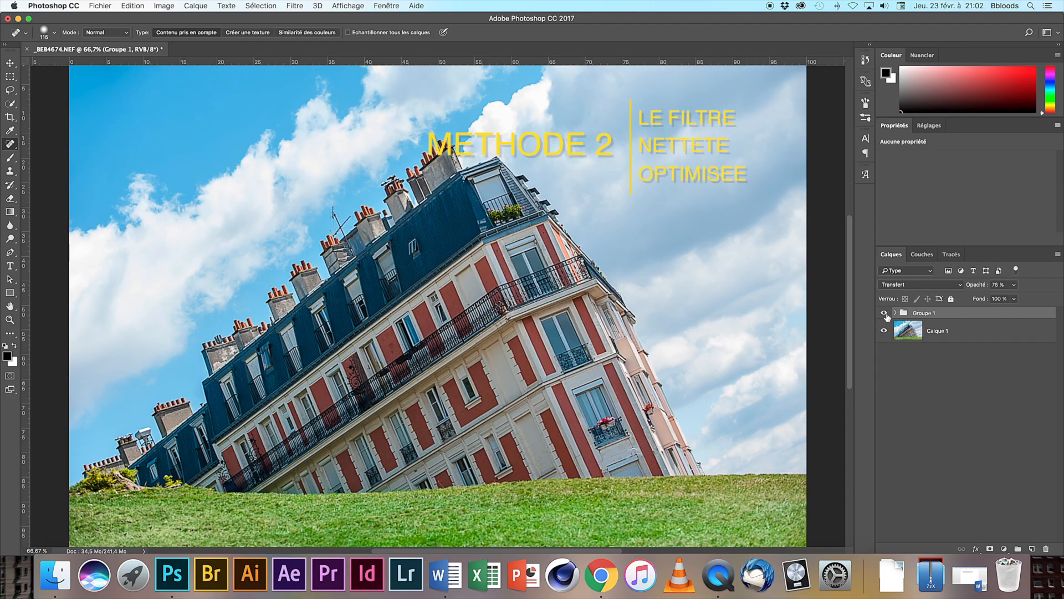
Step: Hide the sharpening group and select the original photo layer Calque 1
left_click(885, 313)
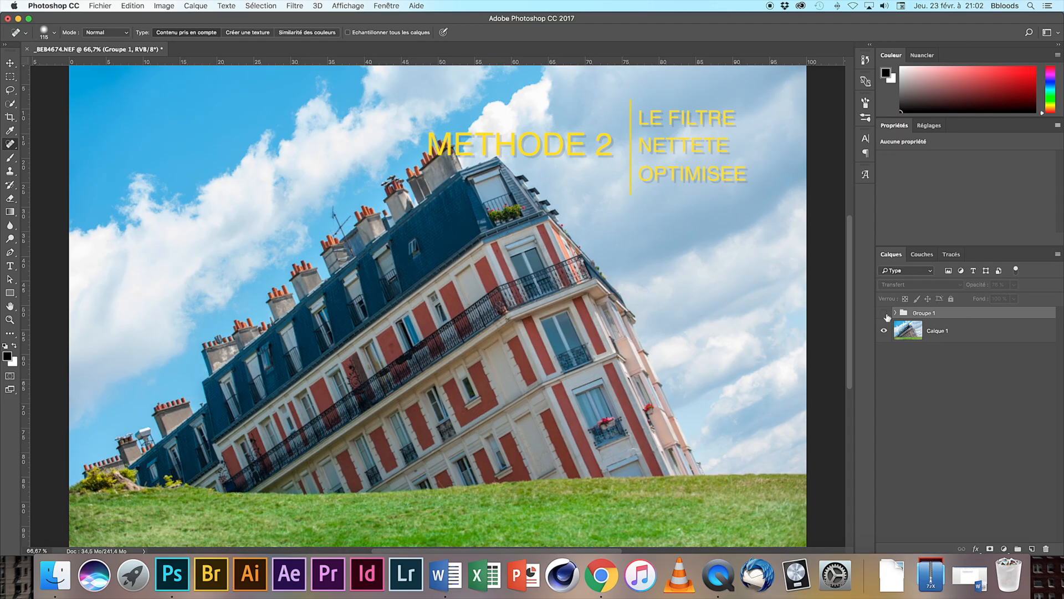
left_click(992, 329)
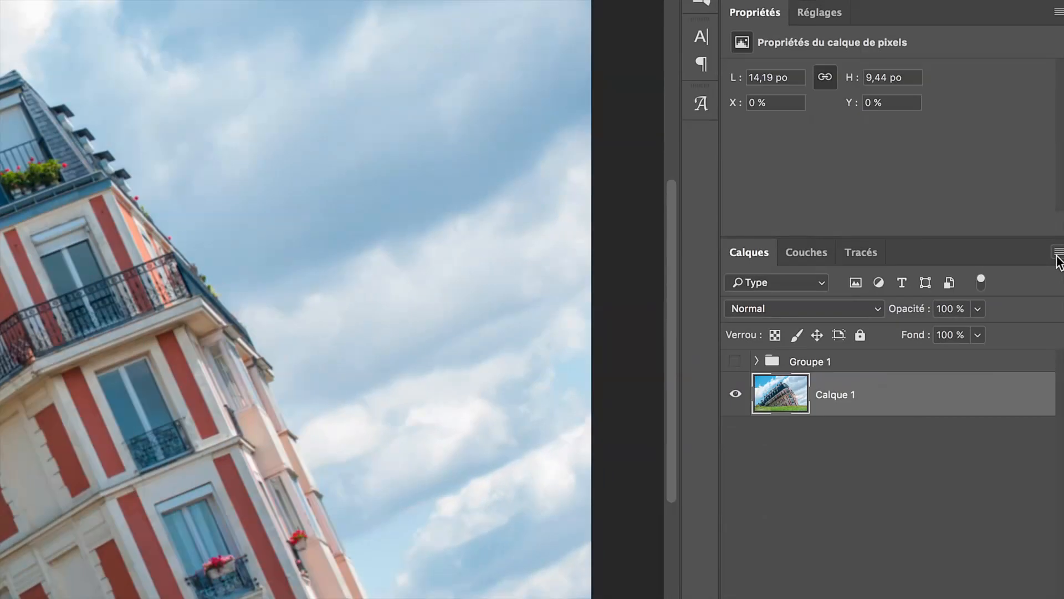
Step: Convert Calque 1 to a smart object and open the Netteté optimisée sharpening filter on it
left_click(1057, 255)
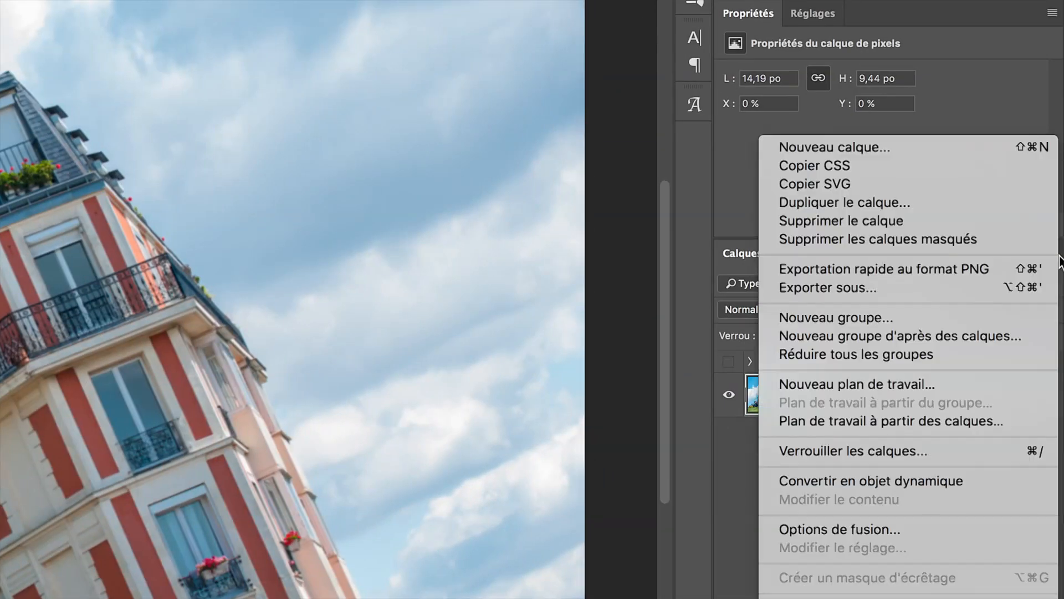
left_click(981, 478)
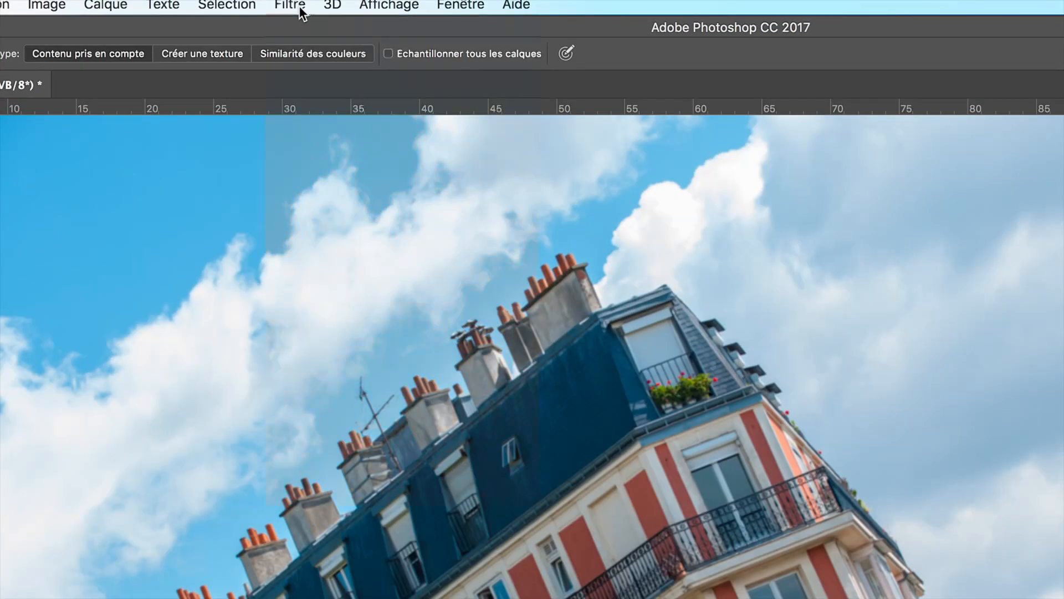
left_click(301, 9)
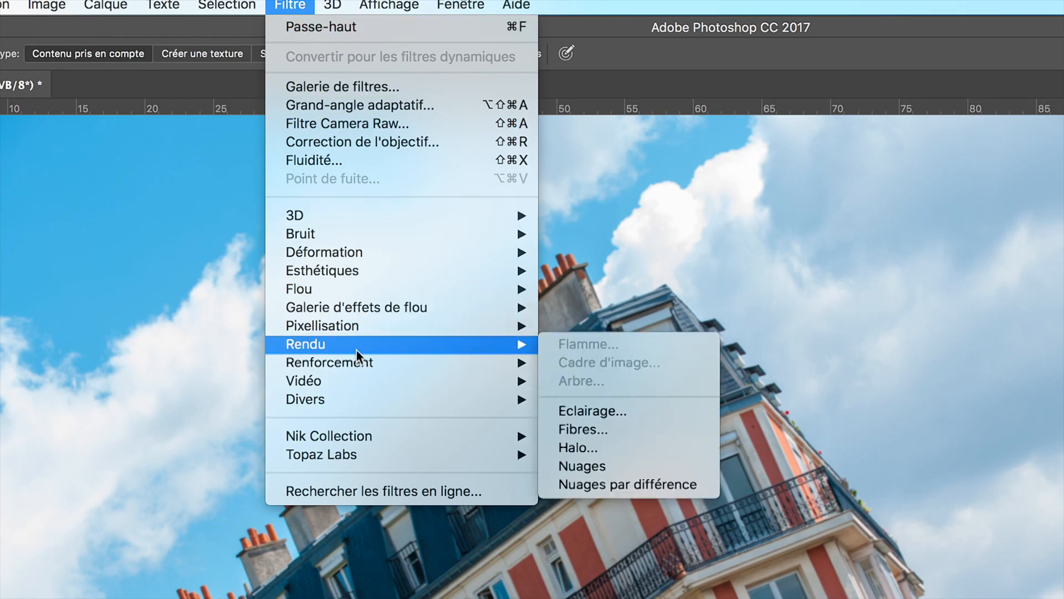
mouse_move(358, 363)
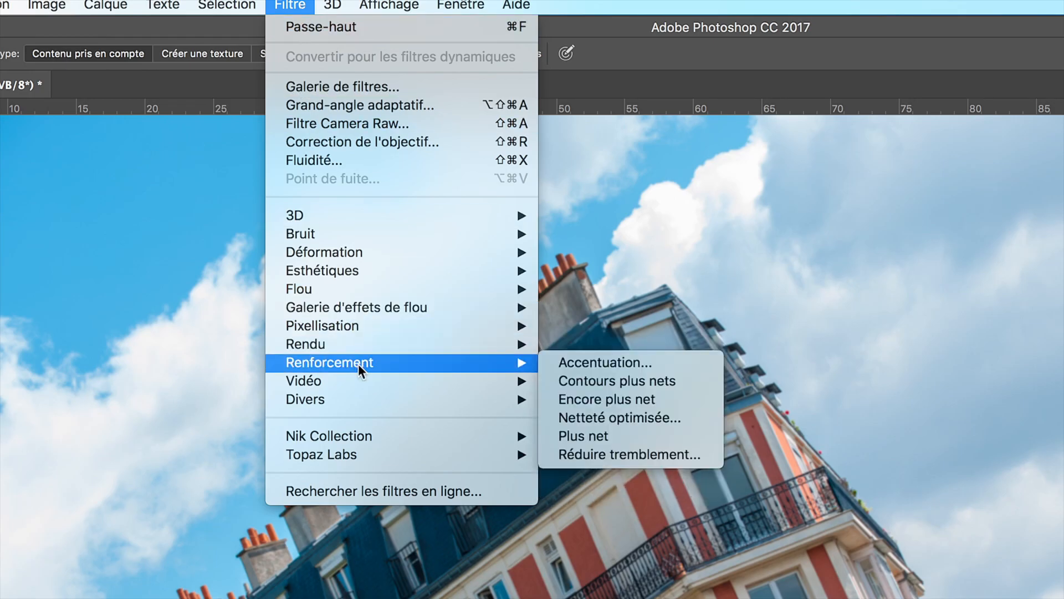
left_click(610, 417)
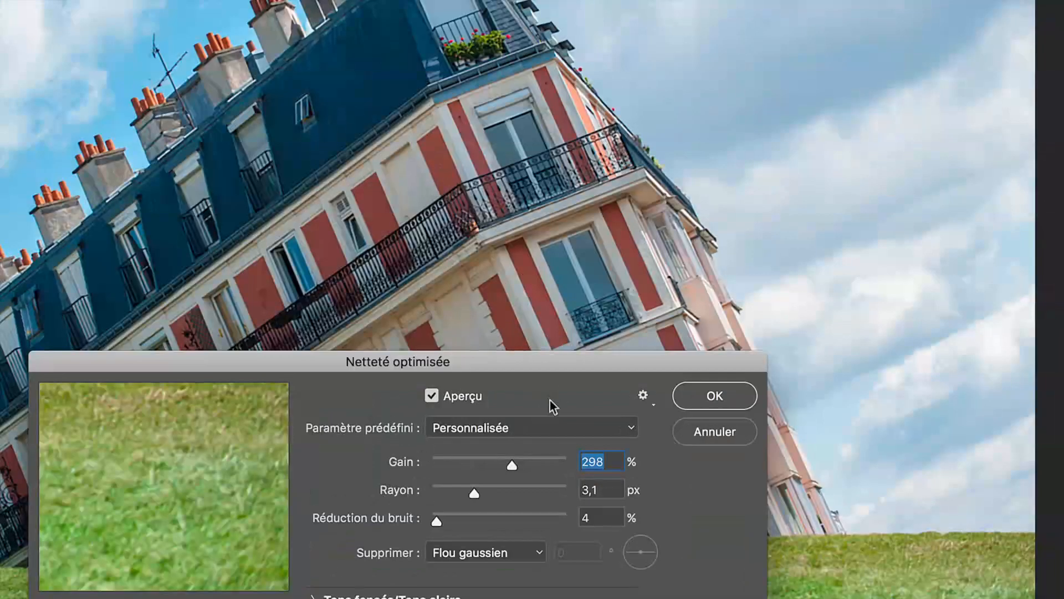
left_click_drag(552, 363, 584, 291)
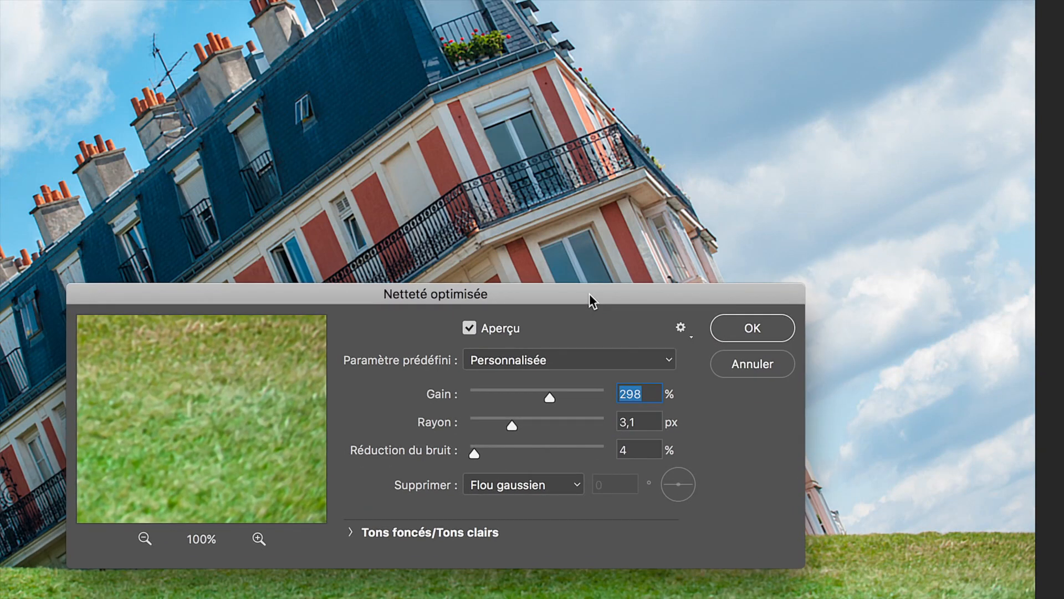
Step: Try Gain values from 0% to 500% against the preview and set the filter's Gain to 291%
left_click_drag(549, 397, 468, 397)
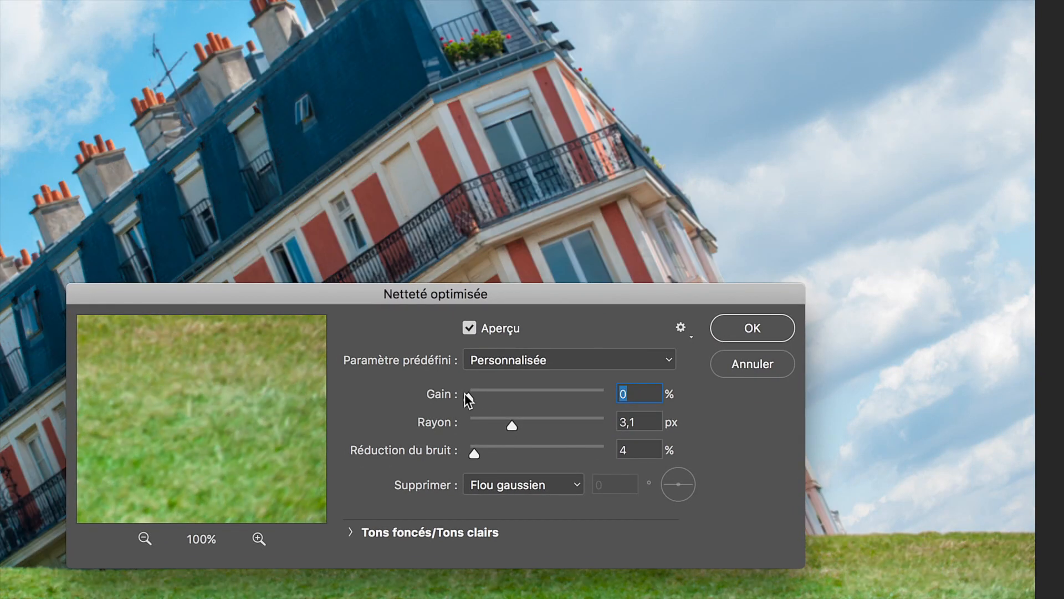
left_click_drag(467, 398, 597, 397)
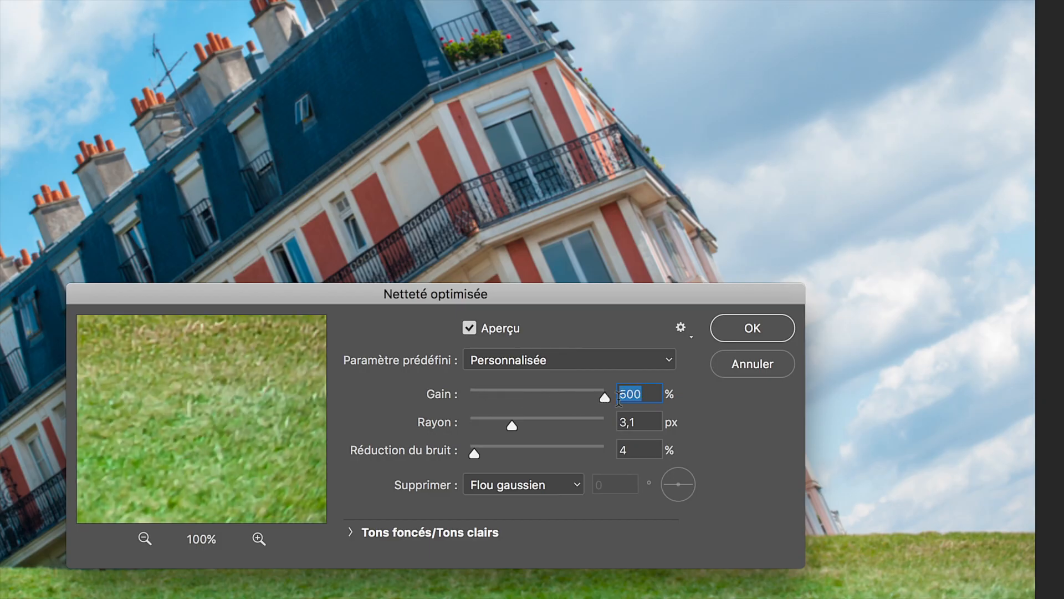
left_click(470, 392)
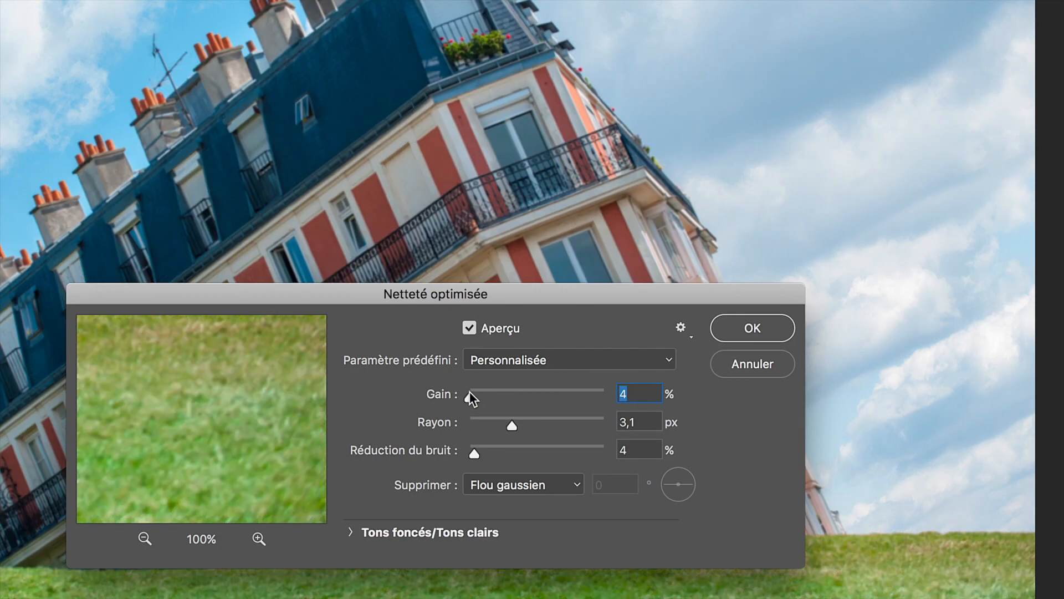
left_click_drag(531, 394, 531, 394)
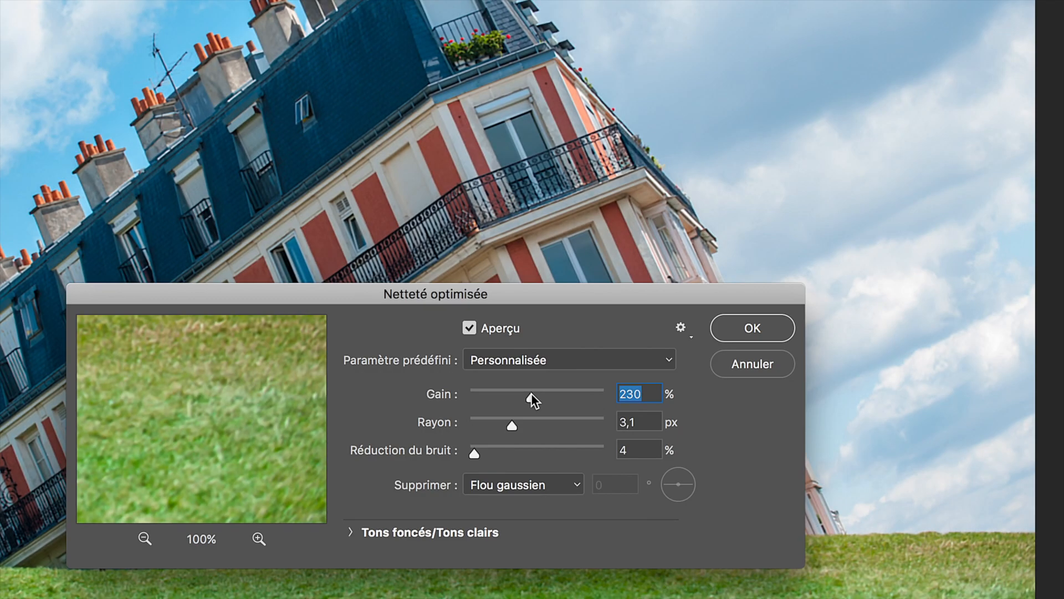
left_click_drag(531, 393, 548, 394)
Step: Test the filter's Rayon from 0 px up to 44,3 px and set it to 3,3 px
left_click_drag(511, 425, 467, 424)
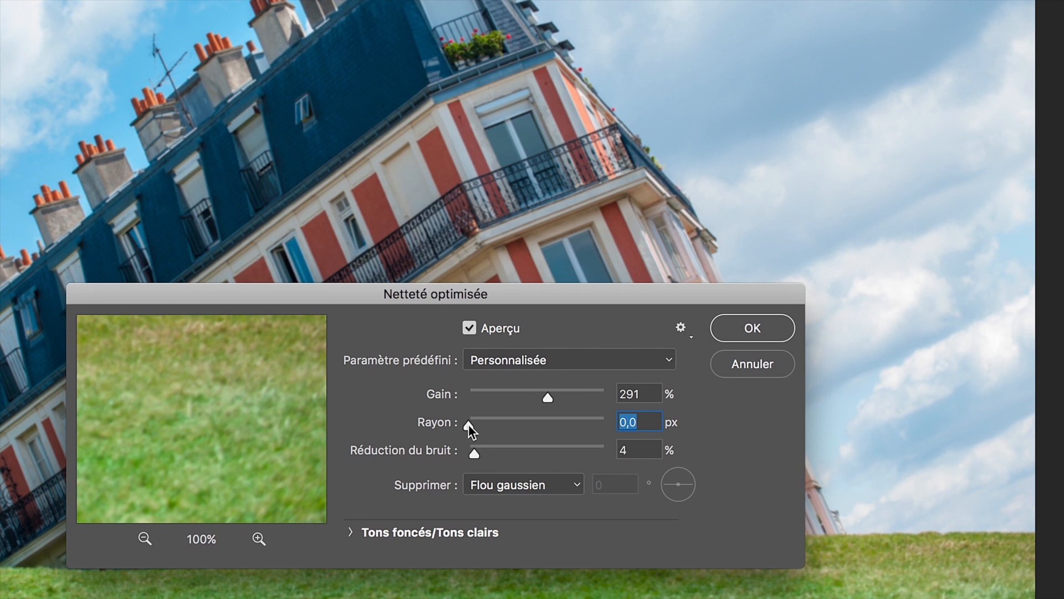
left_click_drag(469, 424, 592, 422)
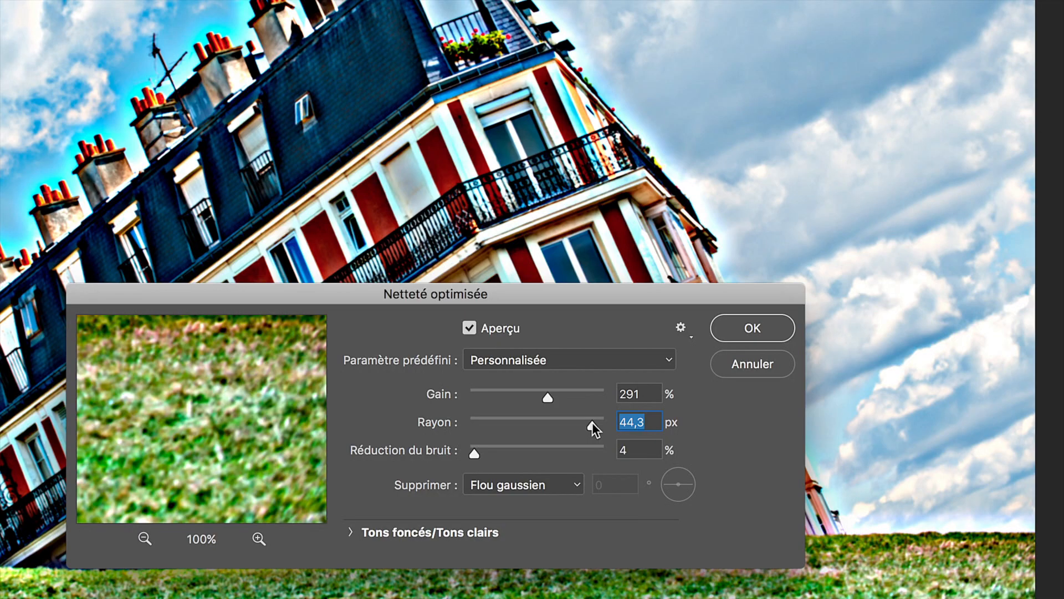
left_click_drag(592, 422, 543, 425)
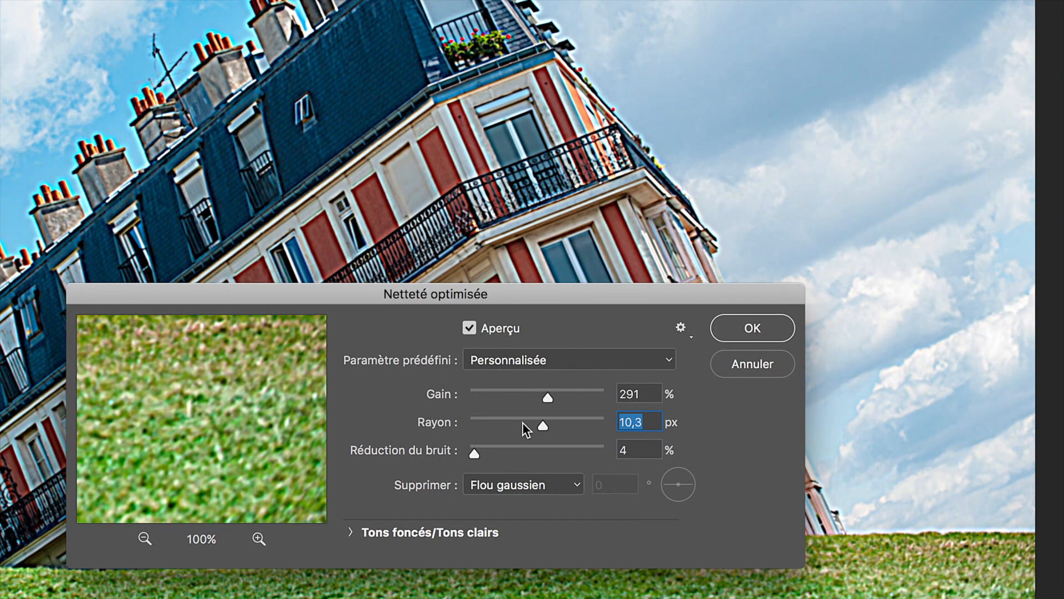
left_click(522, 421)
left_click(508, 423)
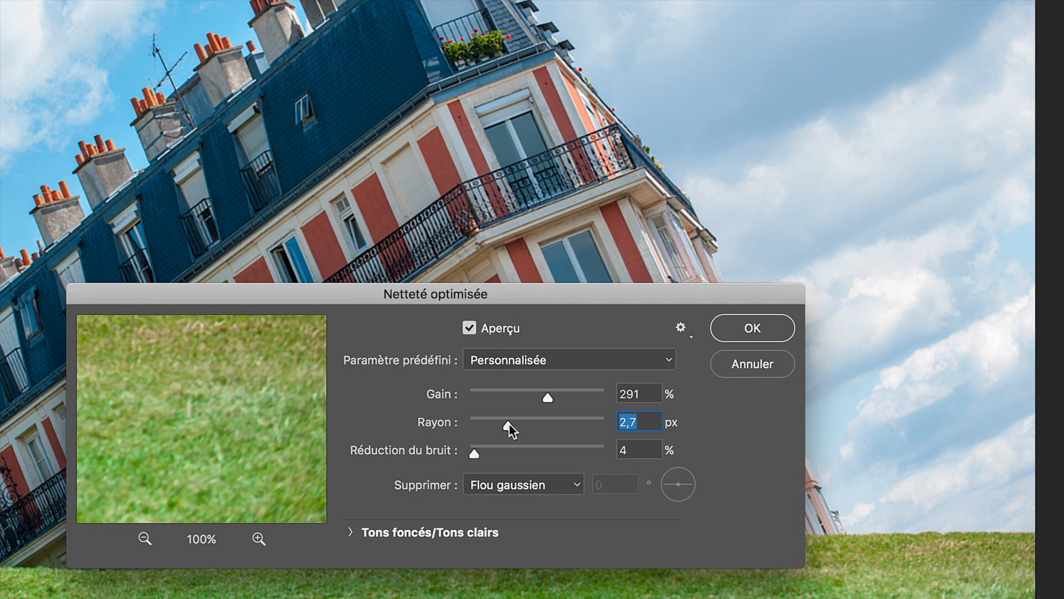
left_click(514, 423)
Step: Test strong noise reduction at 95%, set Réduction du bruit to 9% and apply the filter
left_click_drag(474, 451, 597, 454)
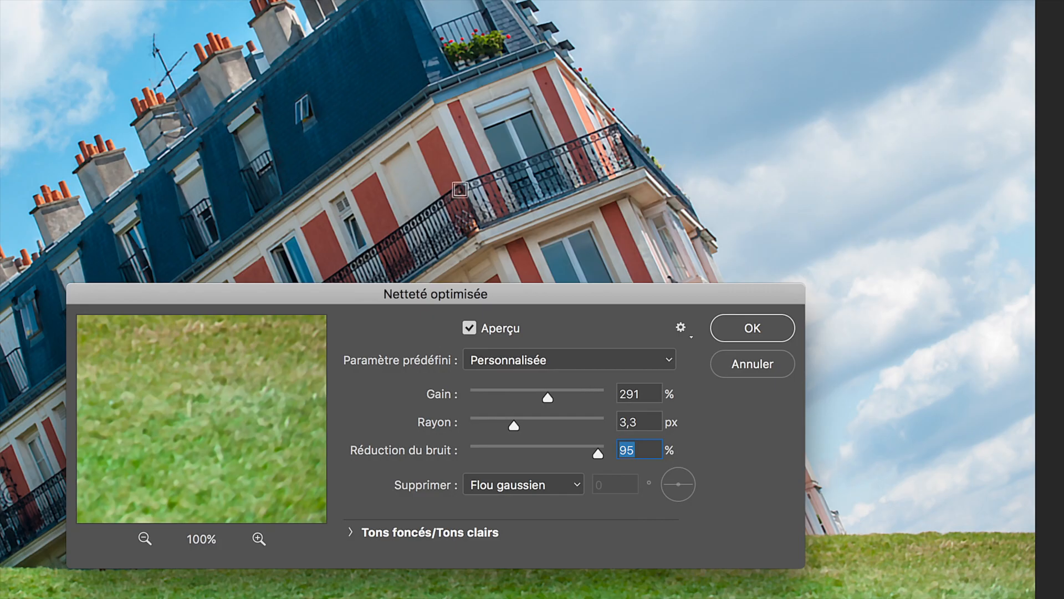
left_click(479, 450)
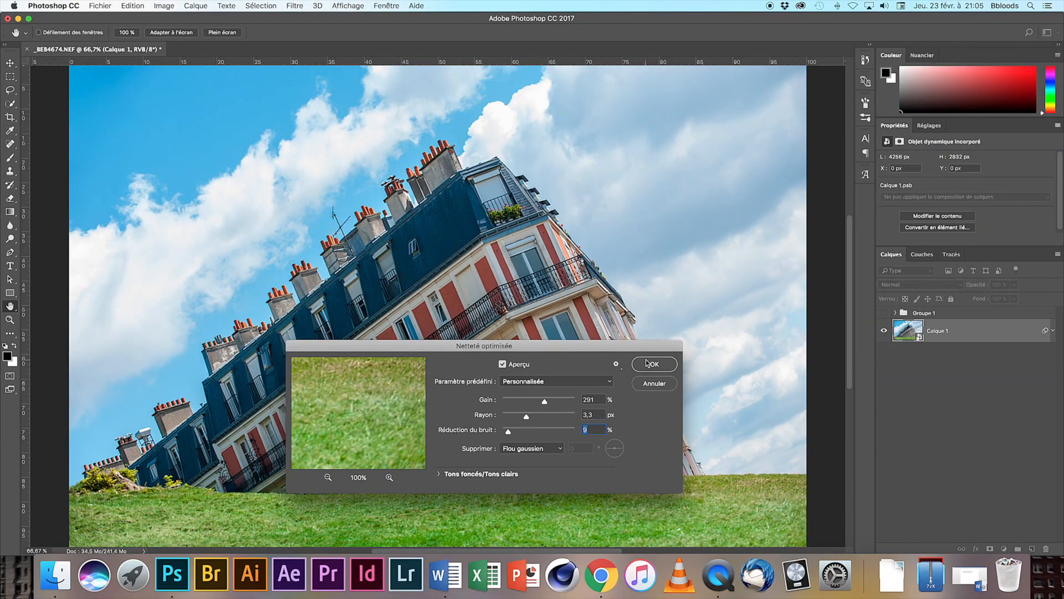
left_click(650, 363)
key("j")
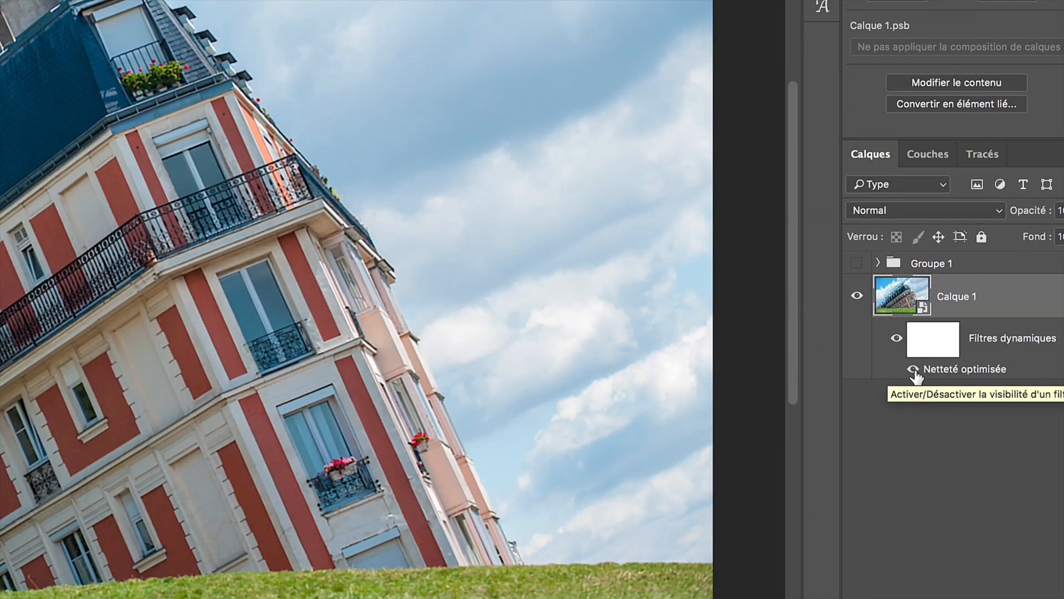
Step: Compare the photo with and without the Netteté optimisée smart filter by switching its visibility off and on
left_click(913, 369)
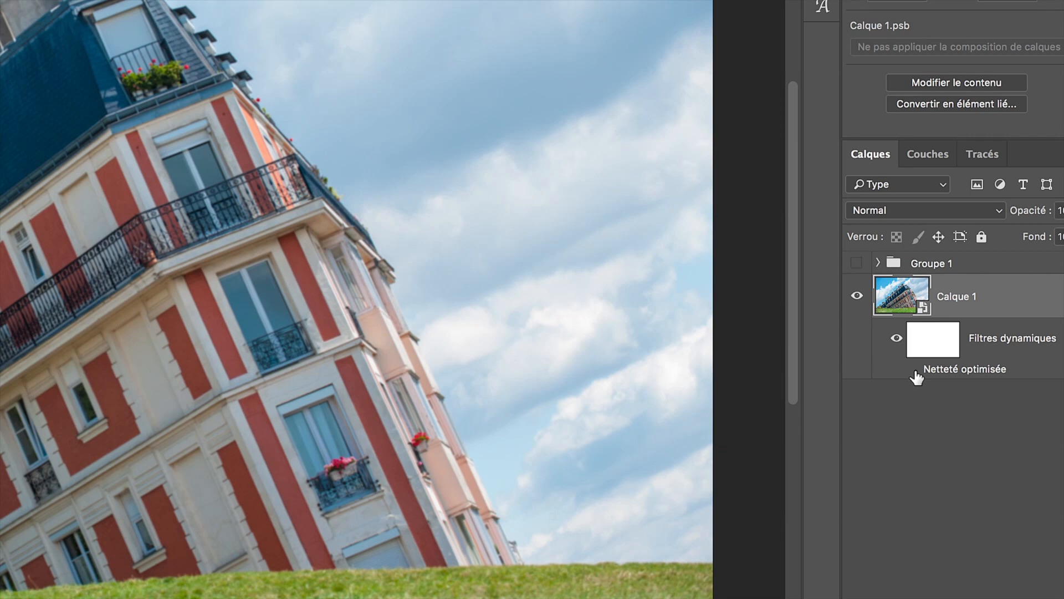
left_click(913, 369)
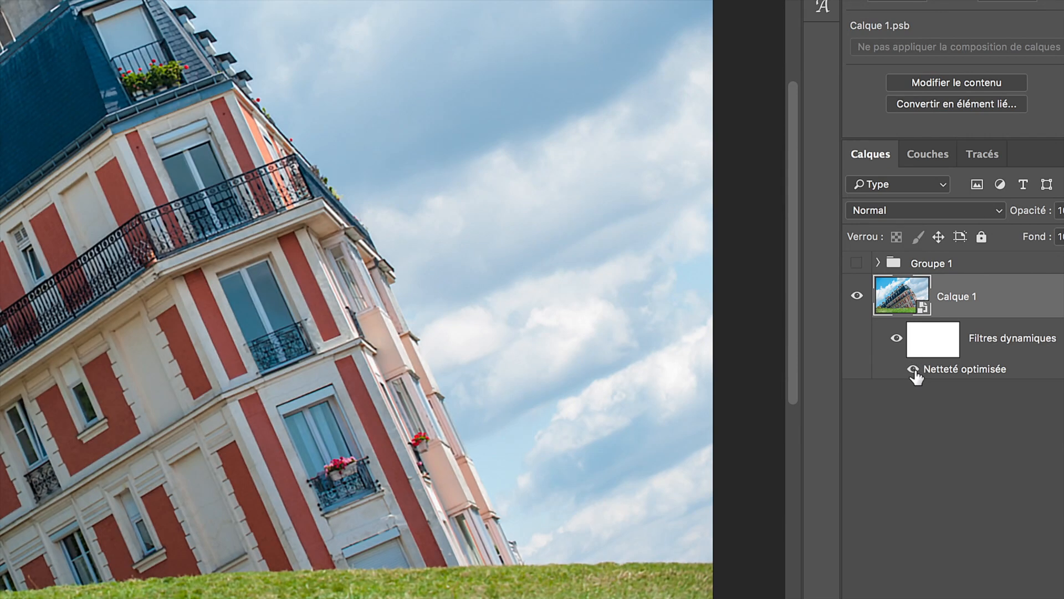
left_click(913, 369)
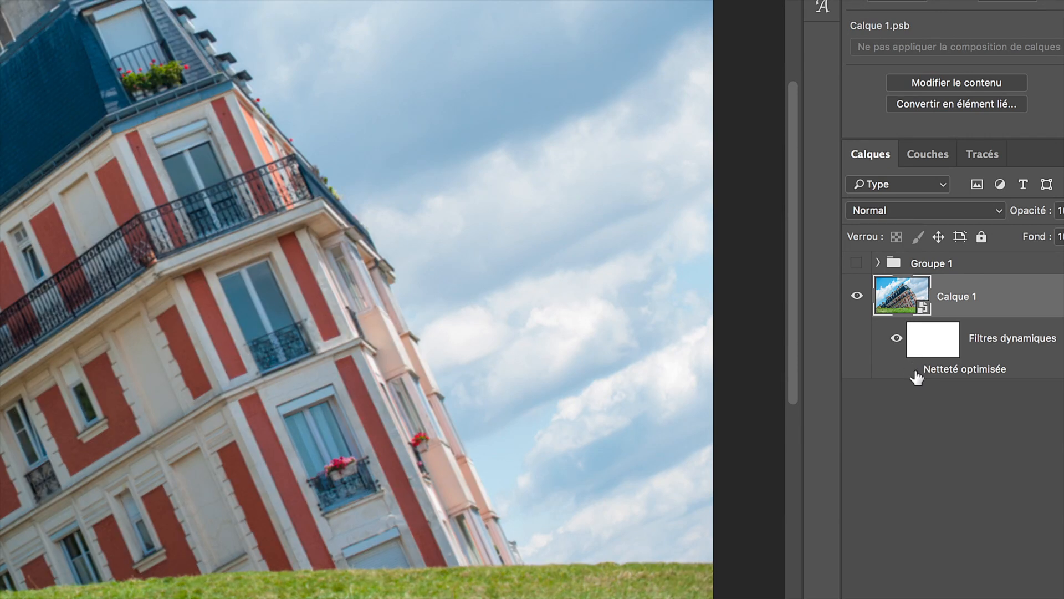
left_click(914, 371)
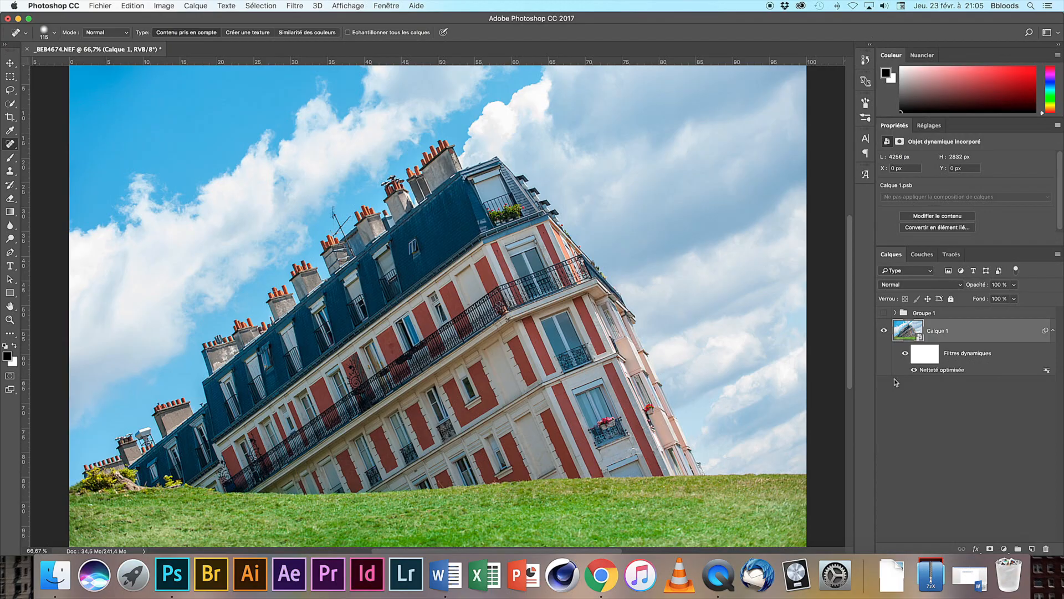
Step: Reopen the Netteté optimisée smart filter on Calque 1 and apply it with a Rayon of 5,9 px
double_click(952, 370)
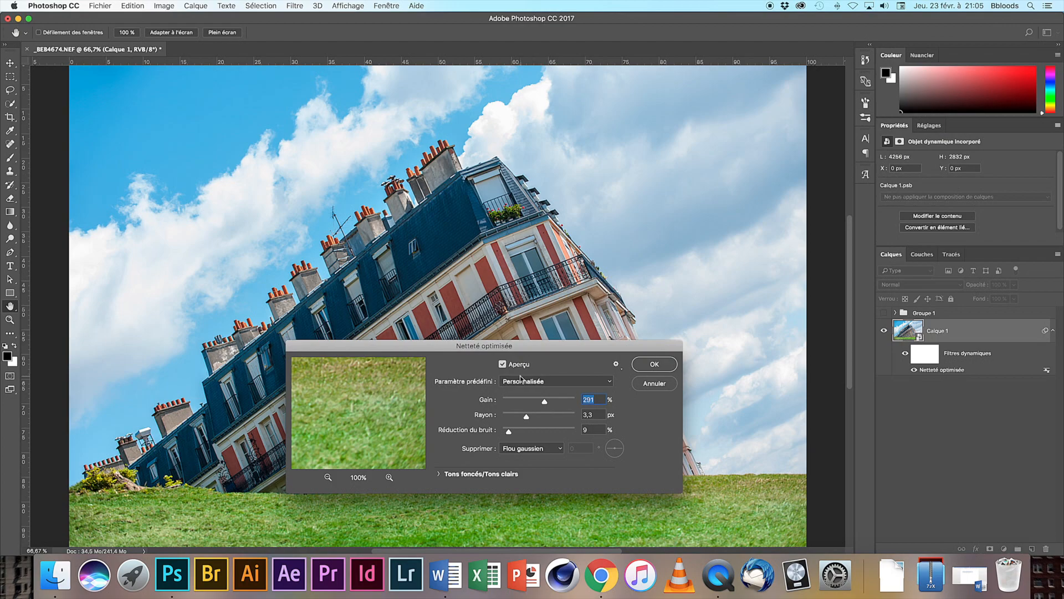
left_click(536, 417)
left_click_drag(536, 416, 534, 417)
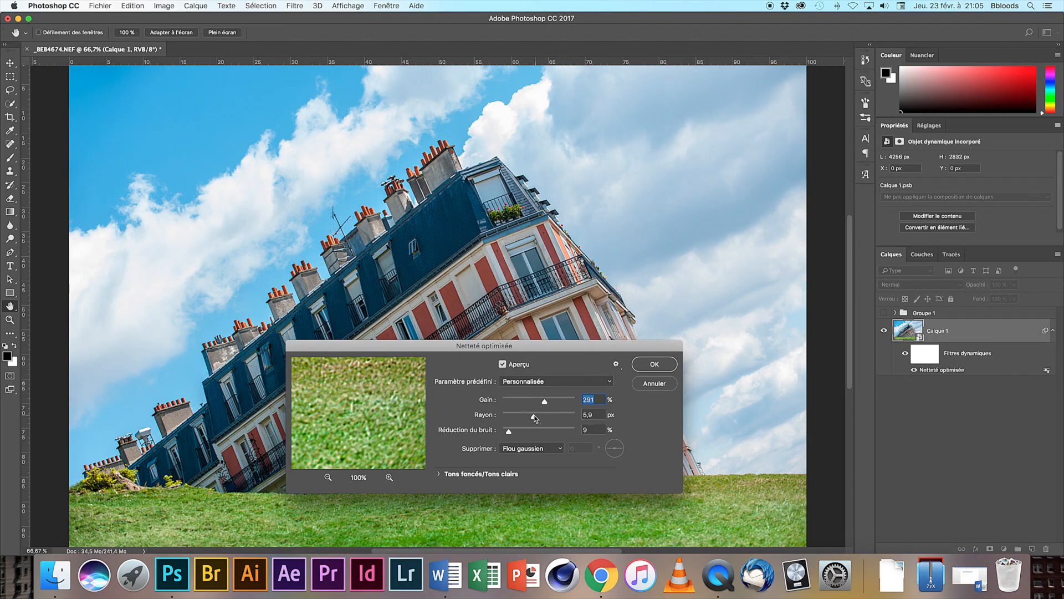
left_click(654, 365)
key("j")
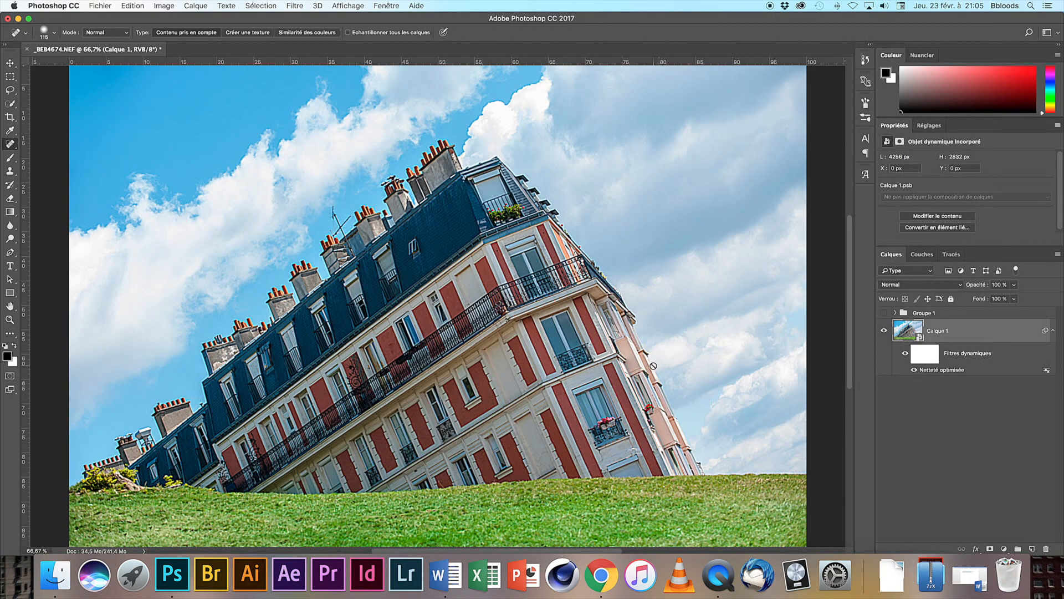
Step: Edit the Netteté optimisée smart filter again, reduce its Rayon to just under 3 px and apply it
double_click(951, 369)
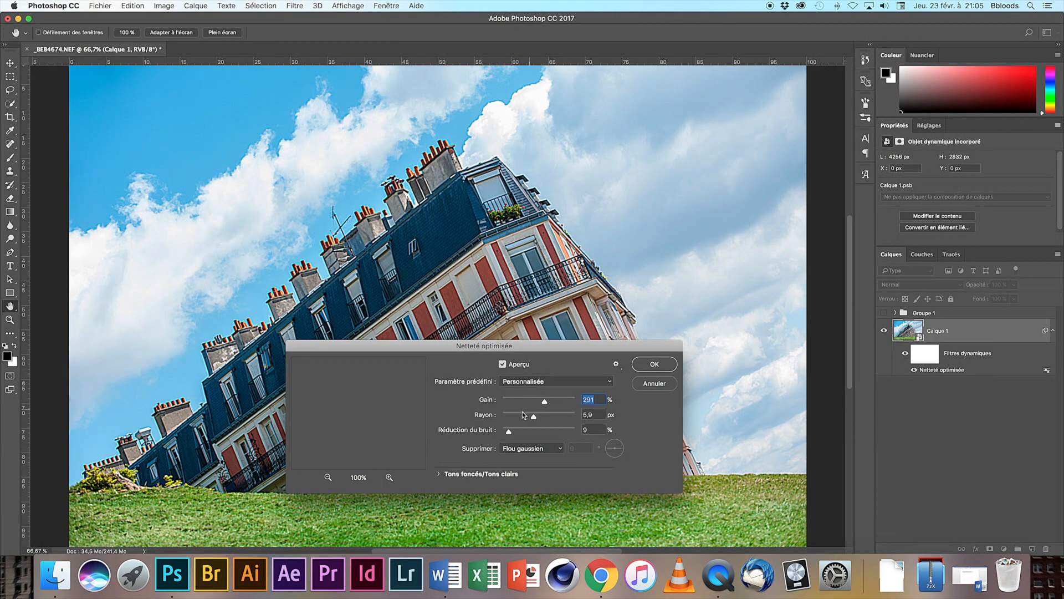
left_click_drag(521, 416, 526, 417)
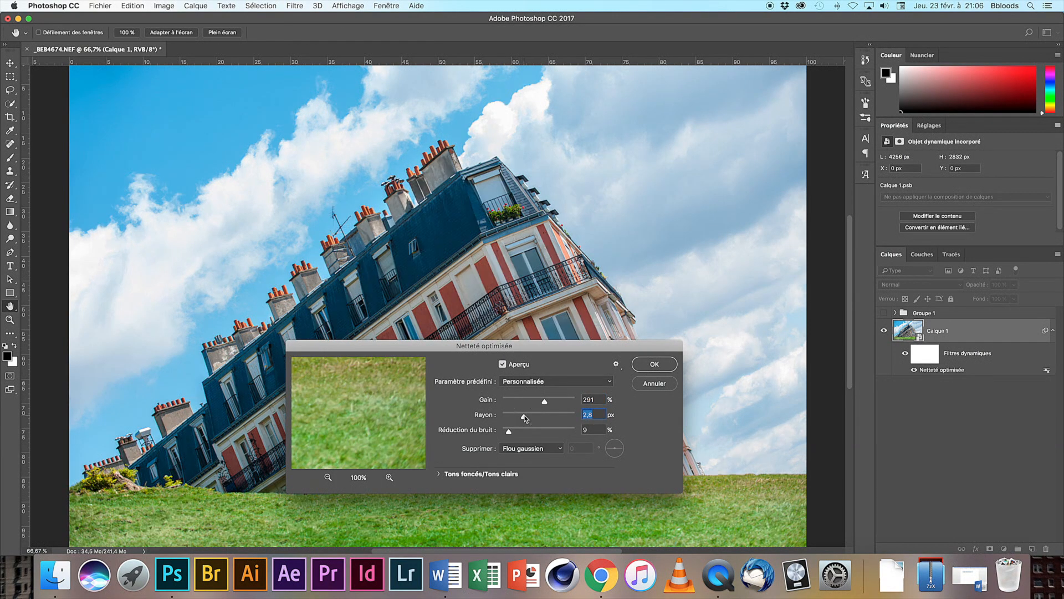
left_click(647, 364)
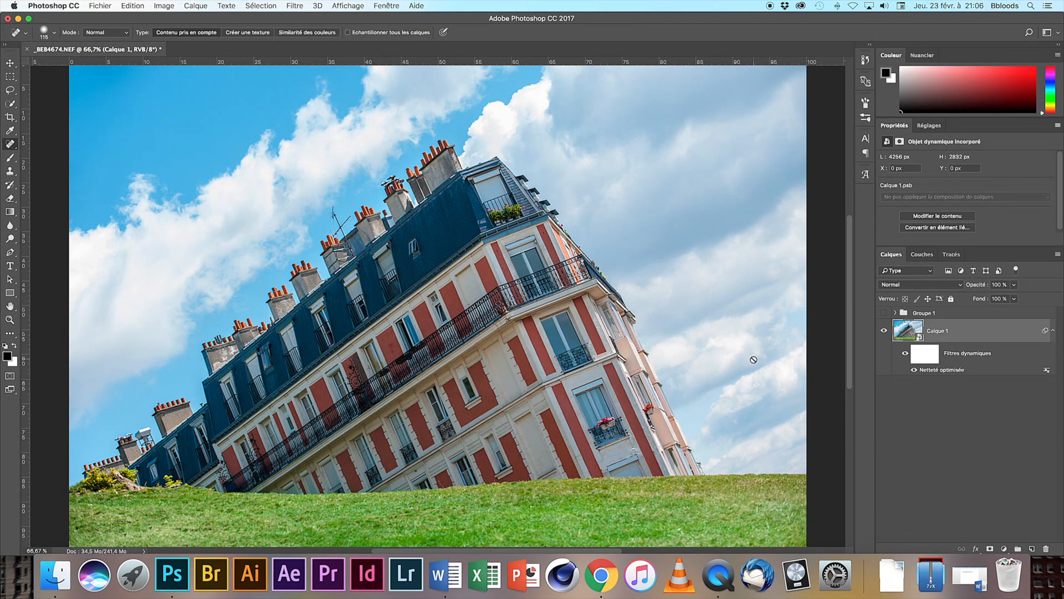